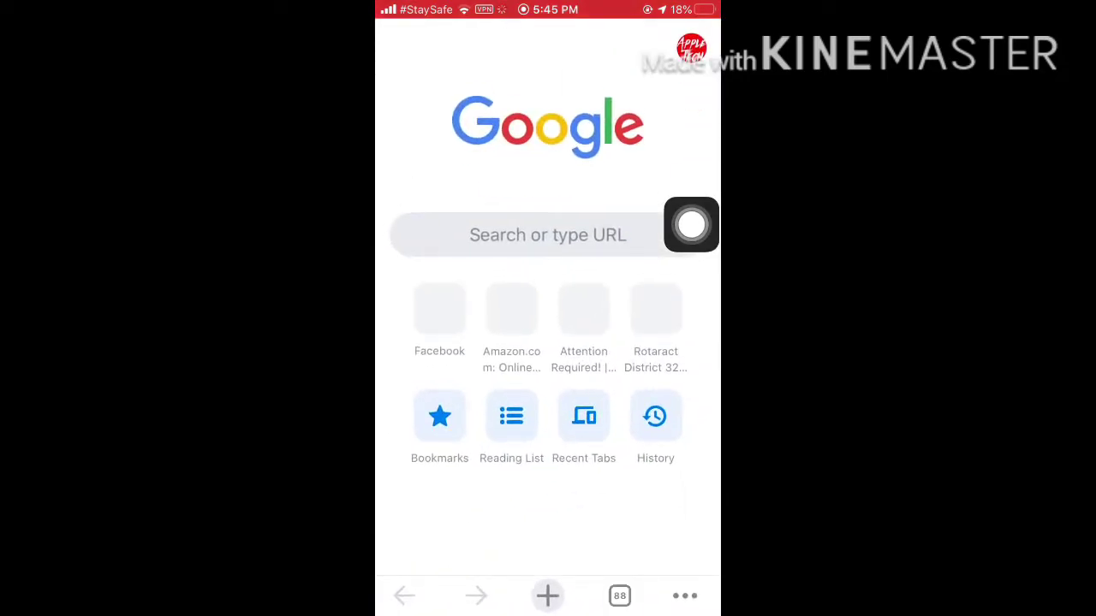
Load addmefast.com and scroll through the landing page offering 200 free points.
text(addmefast.com)
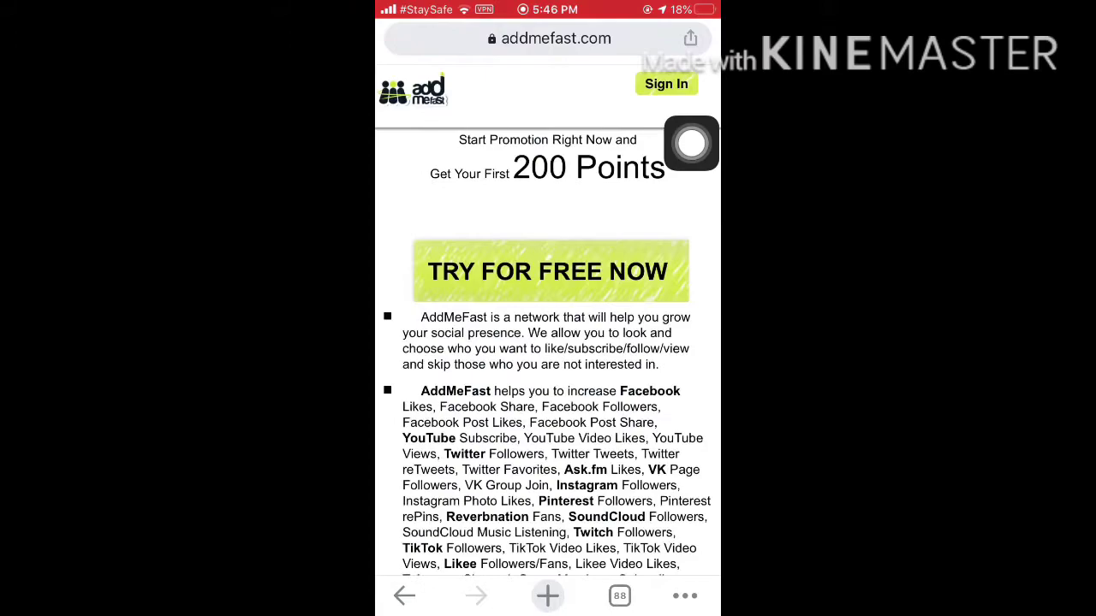
mouse_move(691, 143)
mouse_down()
mouse_move(622, 137)
mouse_move(457, 213)
mouse_move(691, 233)
mouse_up()
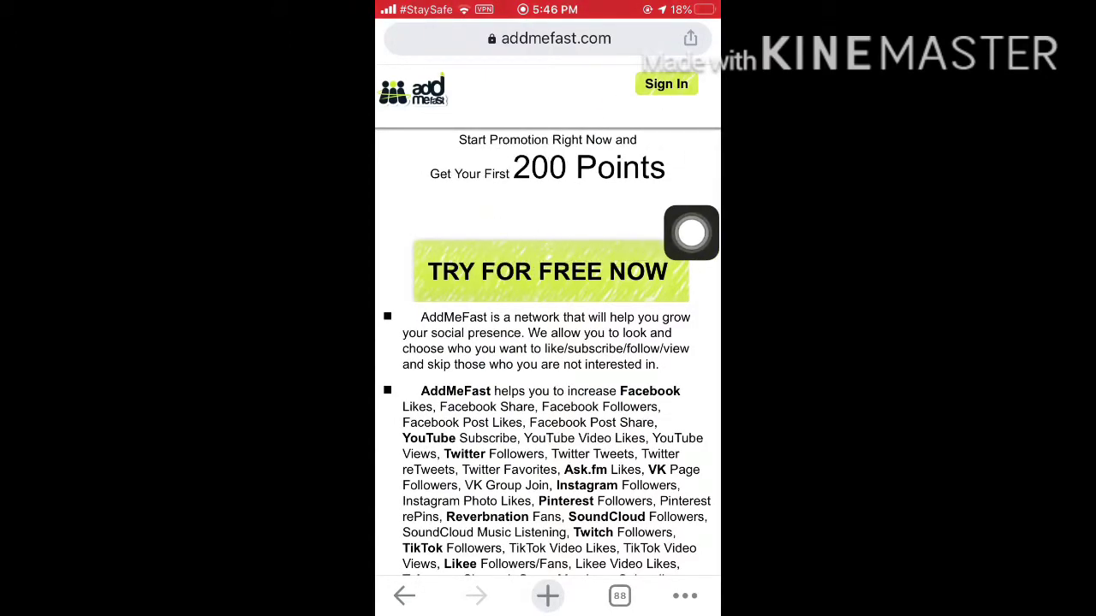
mouse_move(691, 233)
mouse_down()
mouse_move(496, 284)
mouse_move(670, 298)
mouse_move(687, 268)
mouse_move(442, 248)
mouse_move(624, 323)
mouse_move(579, 214)
mouse_move(464, 320)
mouse_move(653, 232)
mouse_move(465, 311)
mouse_move(685, 255)
mouse_move(682, 191)
mouse_move(700, 167)
mouse_up()
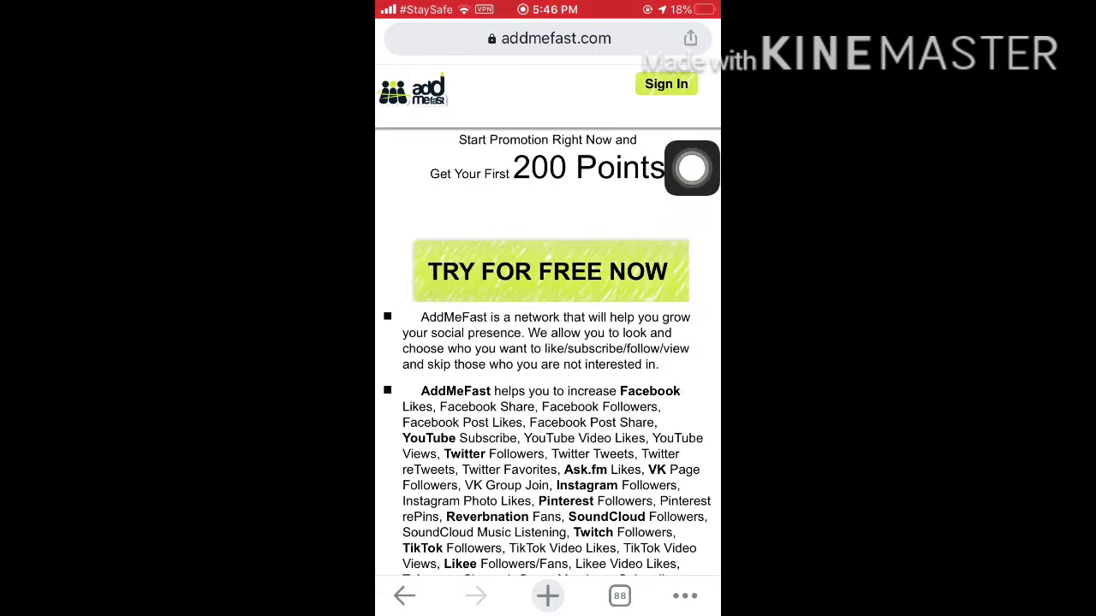
scroll(548, 343, down, 10)
click(690, 445)
scroll(548, 343, down, 1)
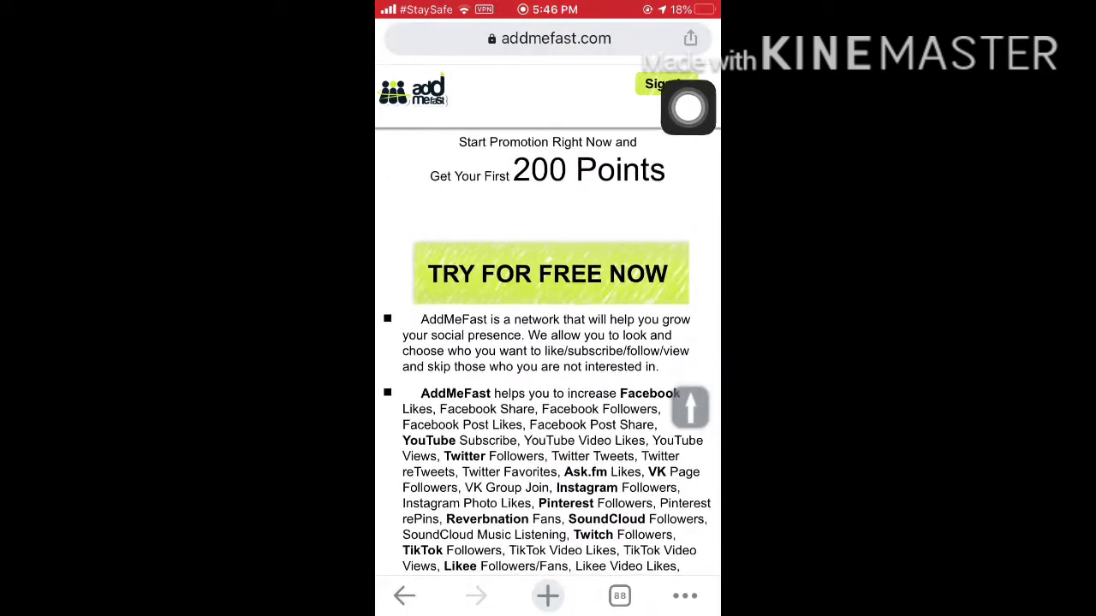
mouse_move(656, 105)
mouse_down()
mouse_move(691, 209)
mouse_move(692, 305)
mouse_up()
Sign in with the saved email and password, reaching the 38-point welcome page.
click(666, 83)
click(623, 207)
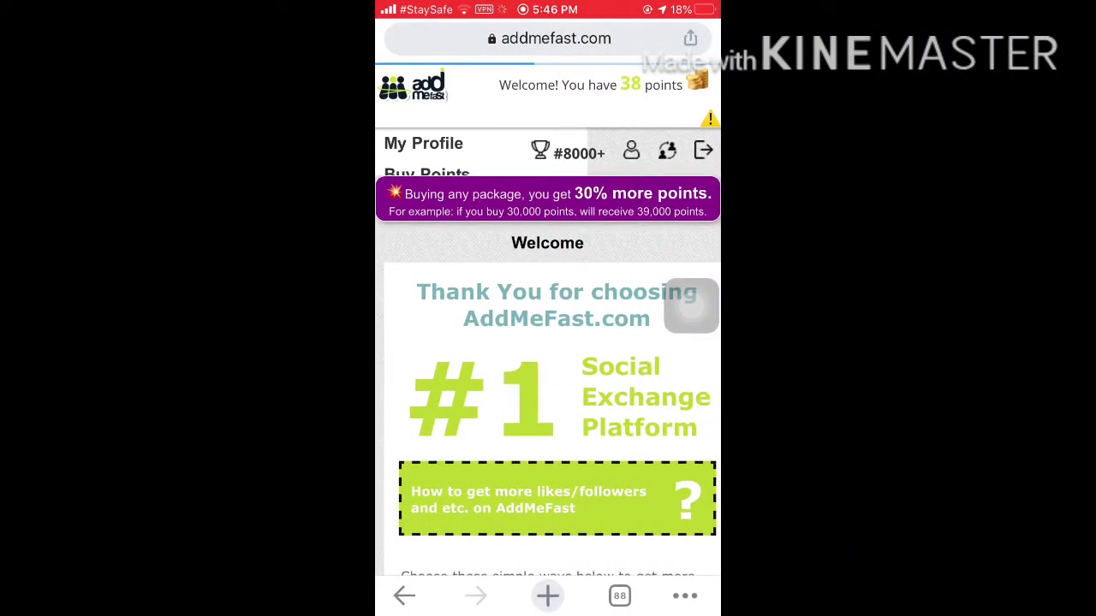
mouse_move(690, 306)
mouse_down()
mouse_move(672, 126)
mouse_move(656, 322)
mouse_move(691, 308)
mouse_up()
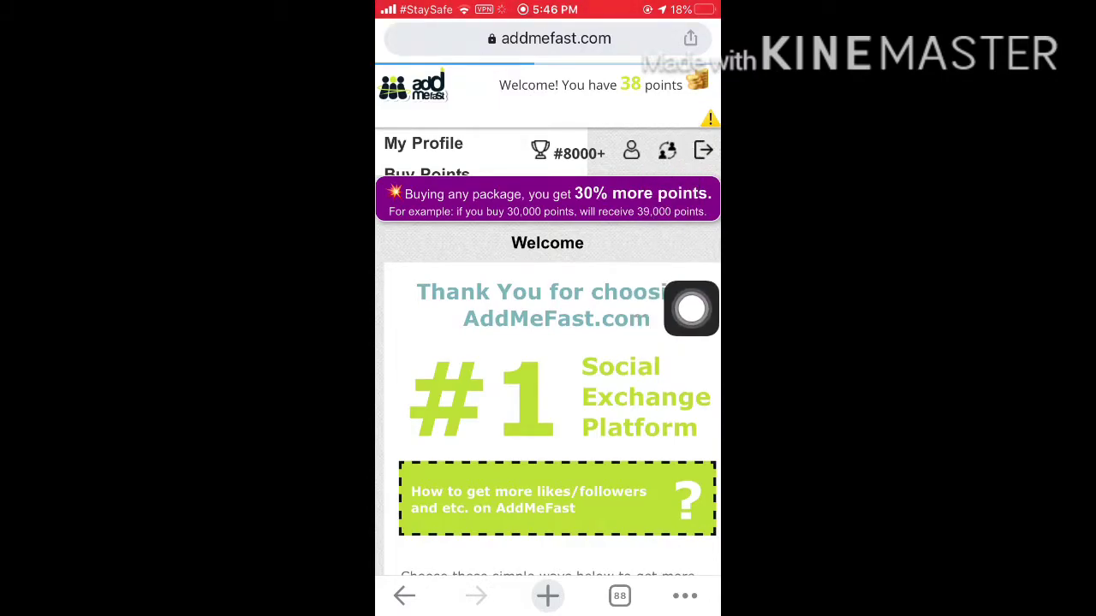
Read through the welcome page's point-earning tips and facts, ending back at the top.
scroll(548, 385, down, 10)
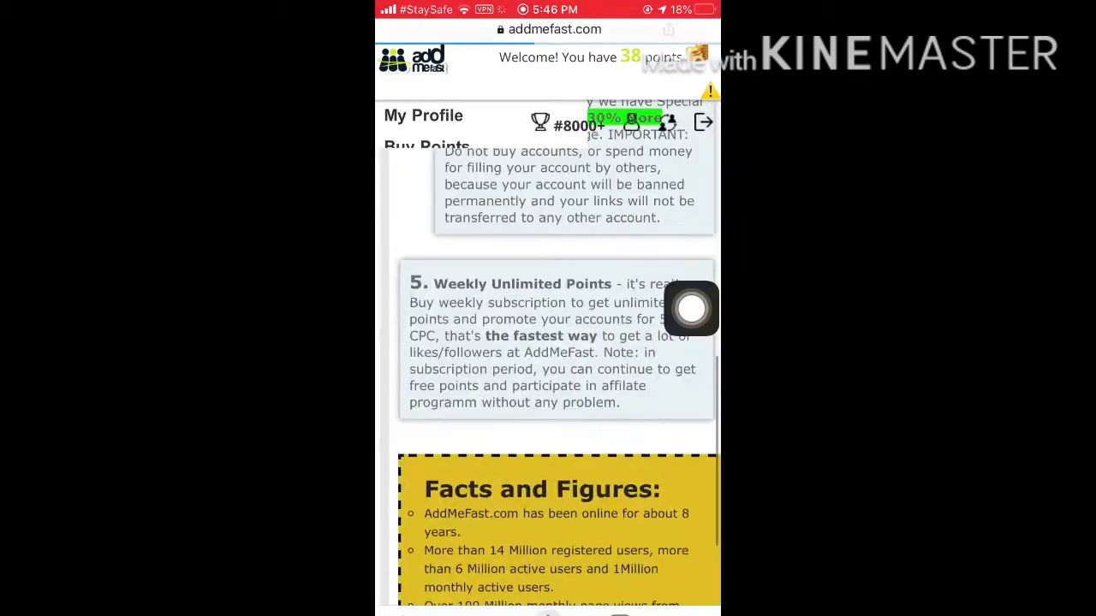
scroll(548, 385, up, 15)
scroll(548, 342, down, 3)
scroll(548, 343, down, 5)
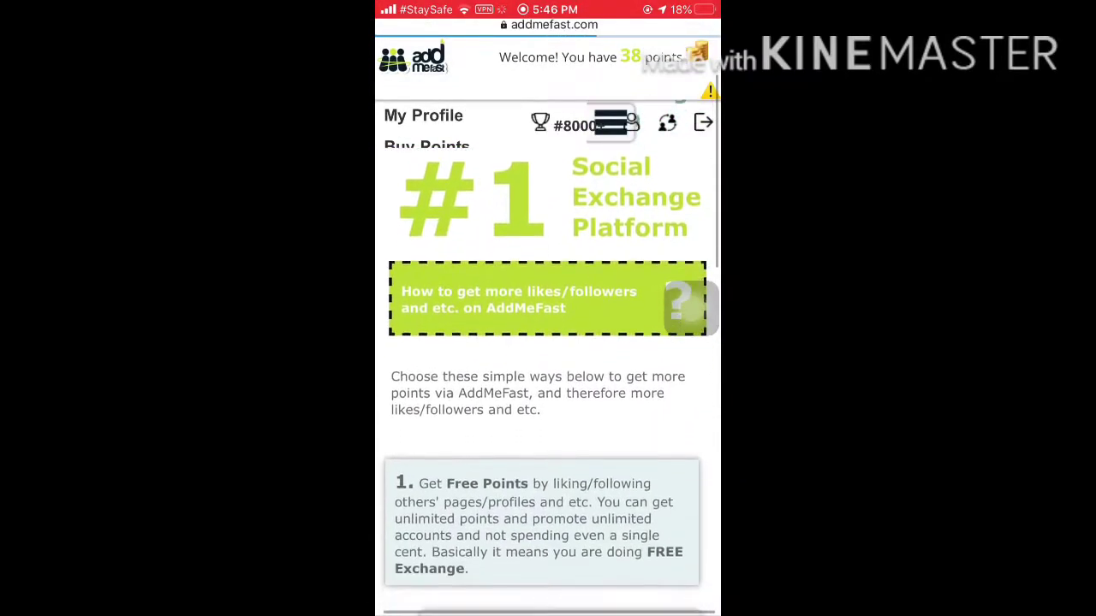
scroll(548, 342, down, 10)
scroll(547, 342, down, 5)
scroll(548, 342, up, 1)
scroll(548, 343, up, 15)
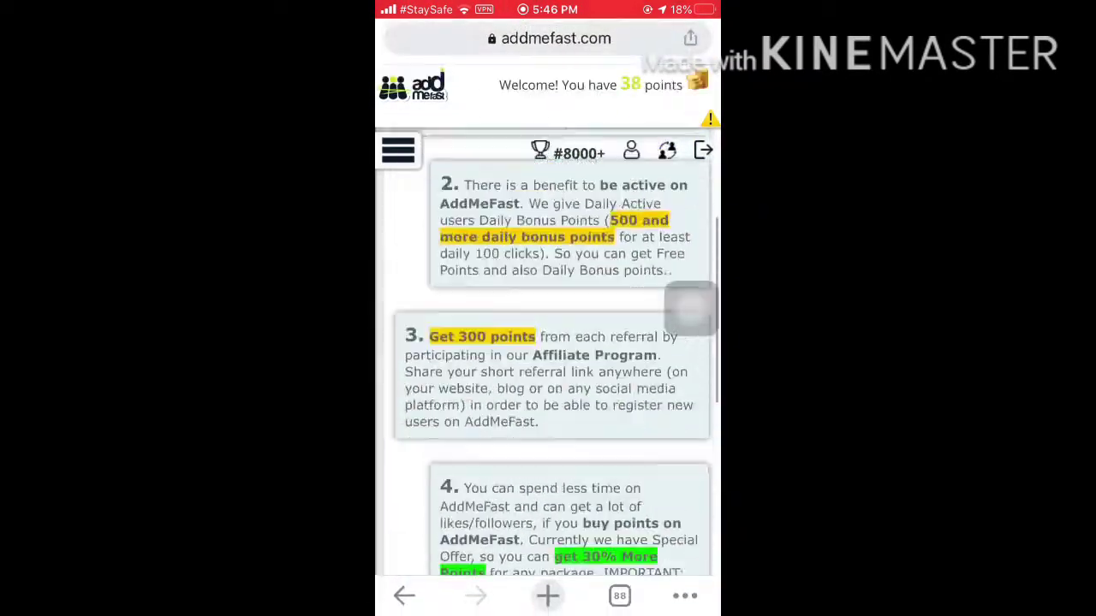
scroll(548, 343, up, 5)
scroll(548, 342, up, 5)
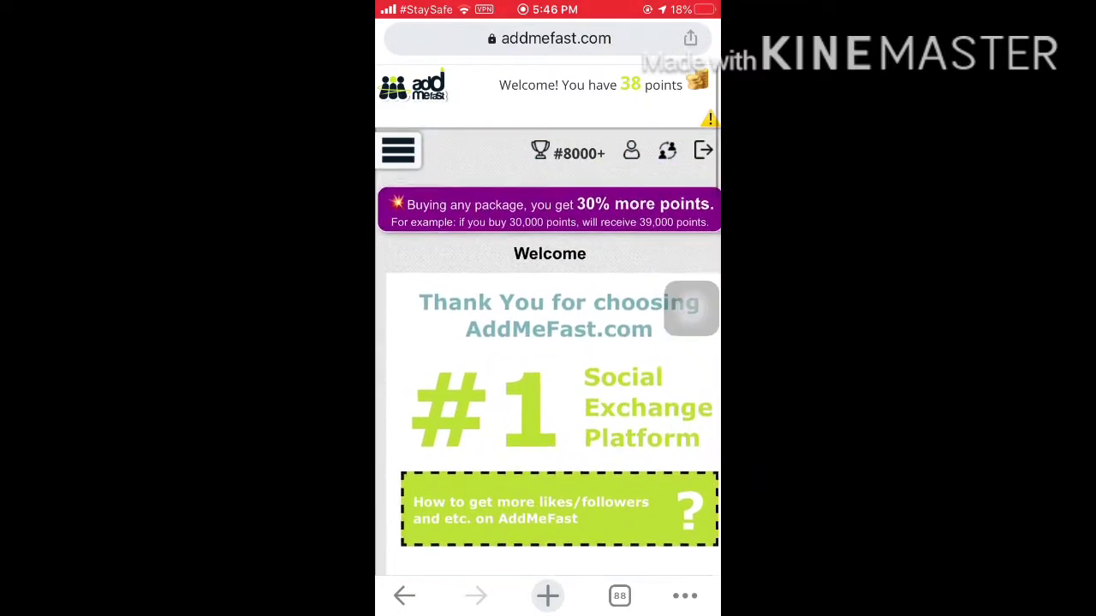
mouse_move(692, 305)
mouse_down()
mouse_move(619, 318)
mouse_move(488, 365)
mouse_move(643, 354)
mouse_move(557, 406)
mouse_move(662, 421)
mouse_move(654, 468)
mouse_up()
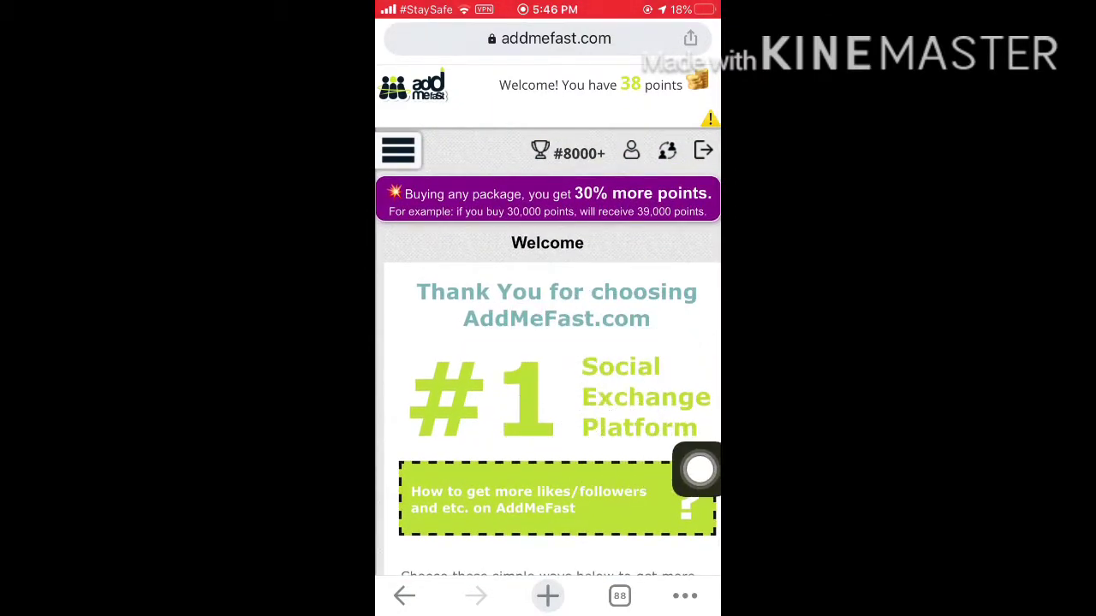
scroll(548, 343, down, 20)
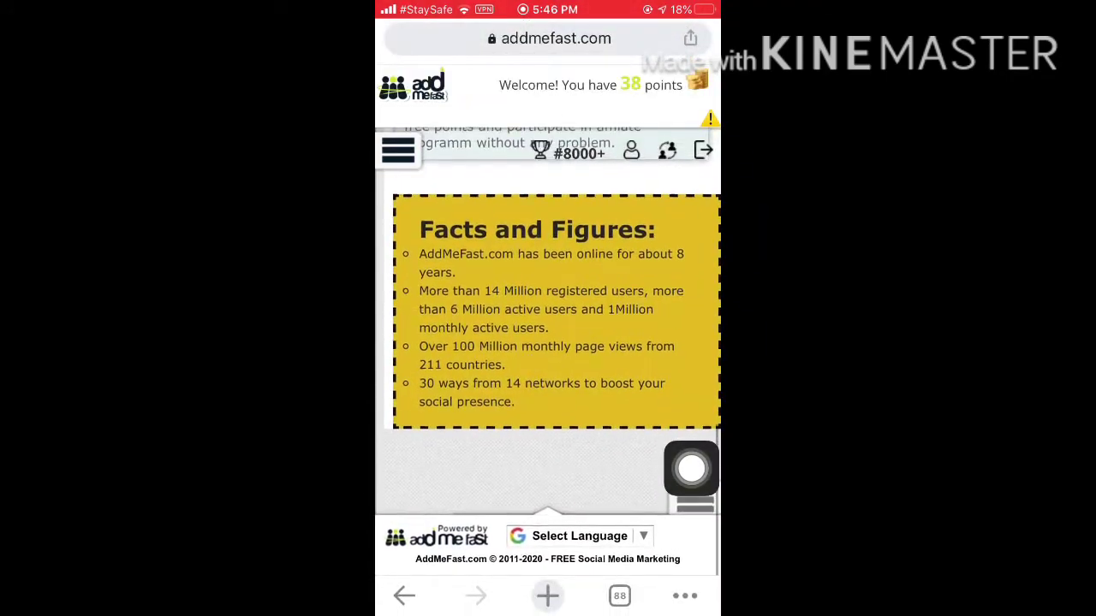
mouse_move(692, 467)
mouse_down()
mouse_move(579, 533)
mouse_move(518, 587)
mouse_move(558, 588)
mouse_move(653, 443)
mouse_move(666, 488)
mouse_move(631, 305)
mouse_move(465, 173)
mouse_move(405, 144)
mouse_move(476, 149)
mouse_move(420, 190)
mouse_move(690, 248)
mouse_up()
scroll(548, 342, up, 20)
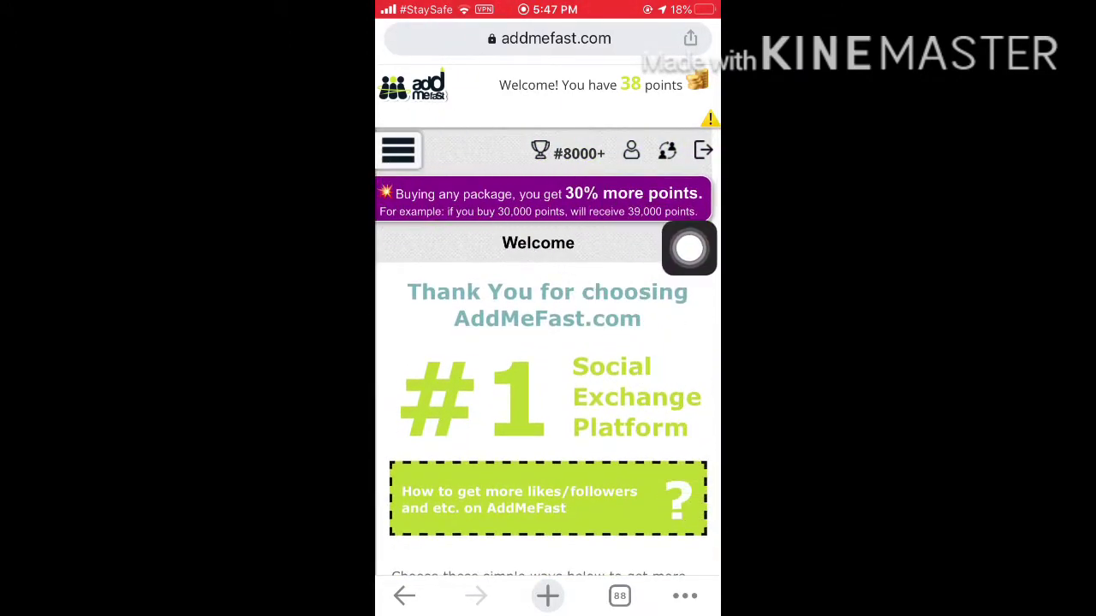
Go through the navigation menu to Add Site/Page, showing the Add / Edit Content form.
click(398, 151)
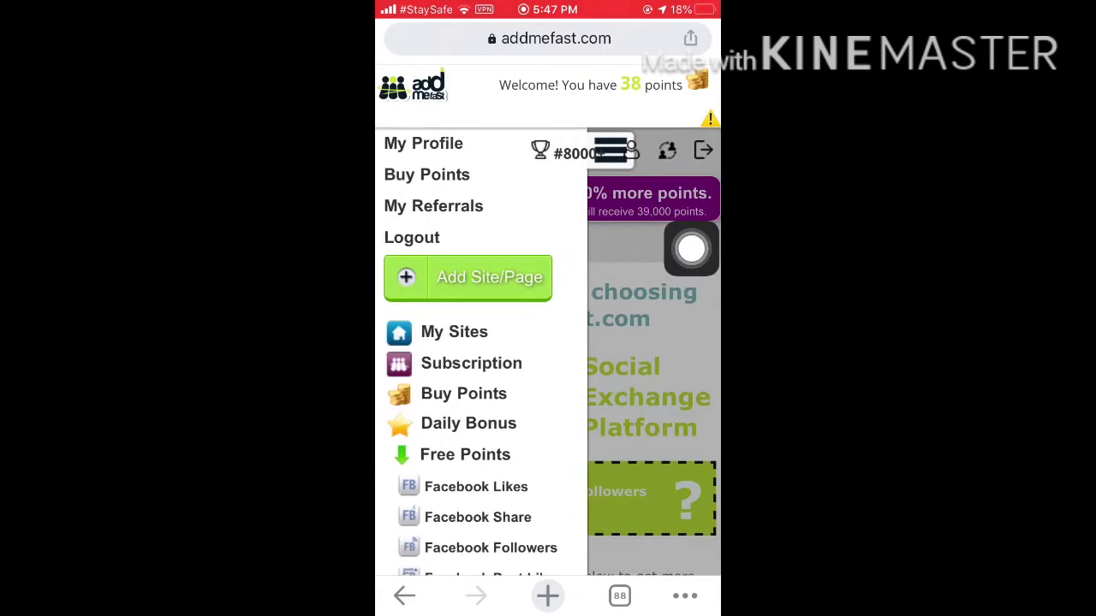
mouse_move(692, 248)
mouse_down()
mouse_move(403, 179)
mouse_move(440, 220)
mouse_move(577, 217)
mouse_move(404, 239)
mouse_move(479, 237)
mouse_move(587, 291)
mouse_move(481, 309)
mouse_move(662, 317)
mouse_up()
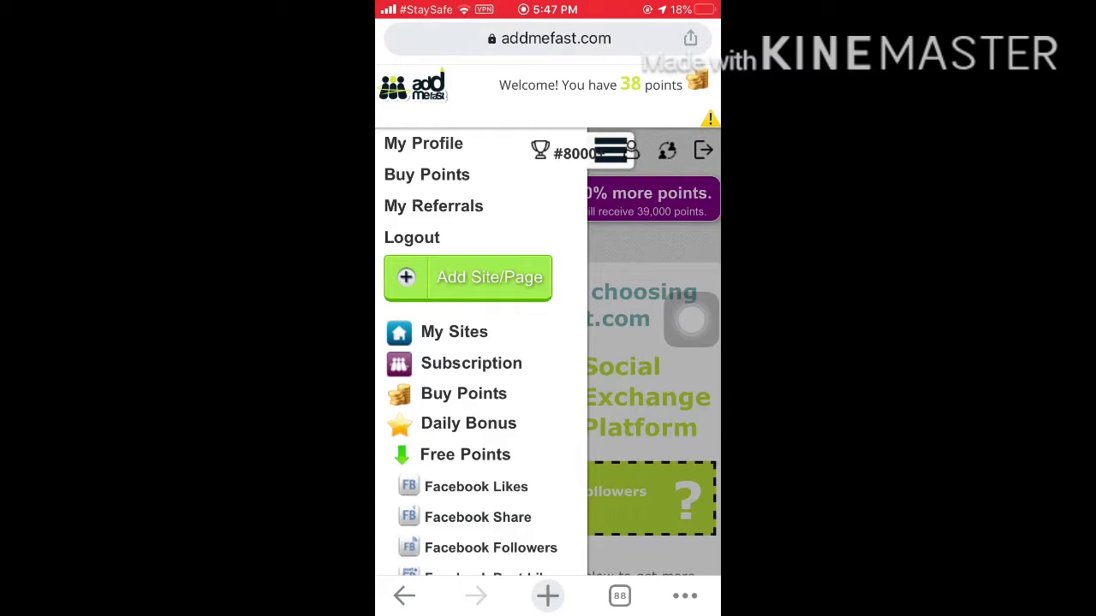
mouse_move(691, 320)
mouse_down()
mouse_move(538, 286)
mouse_move(691, 302)
mouse_up()
click(468, 277)
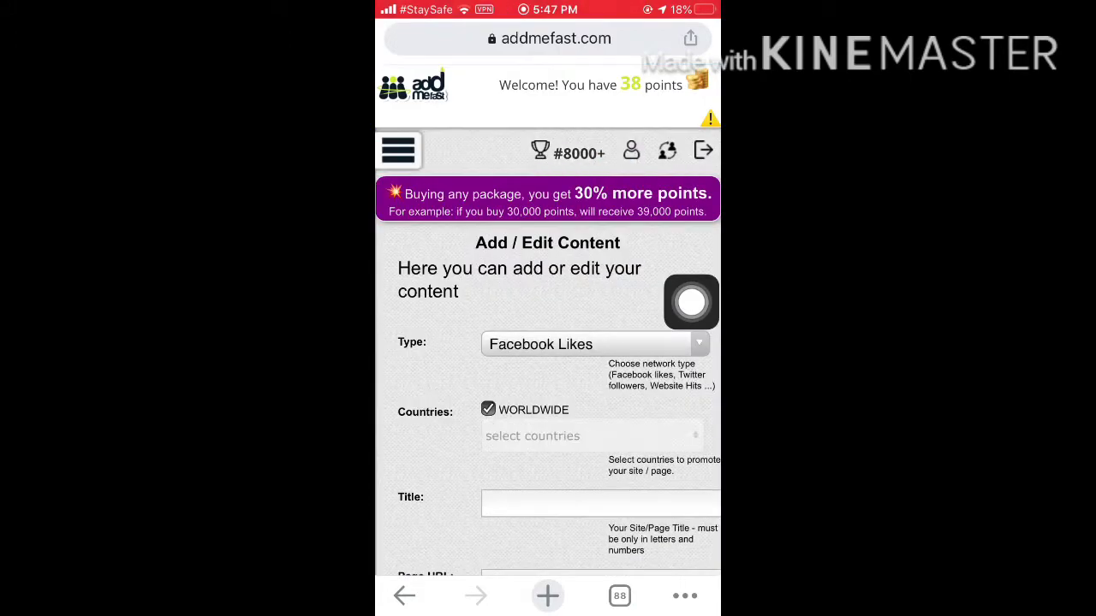
mouse_move(691, 303)
mouse_down()
mouse_move(570, 283)
mouse_move(702, 283)
mouse_move(406, 384)
mouse_move(691, 275)
mouse_up()
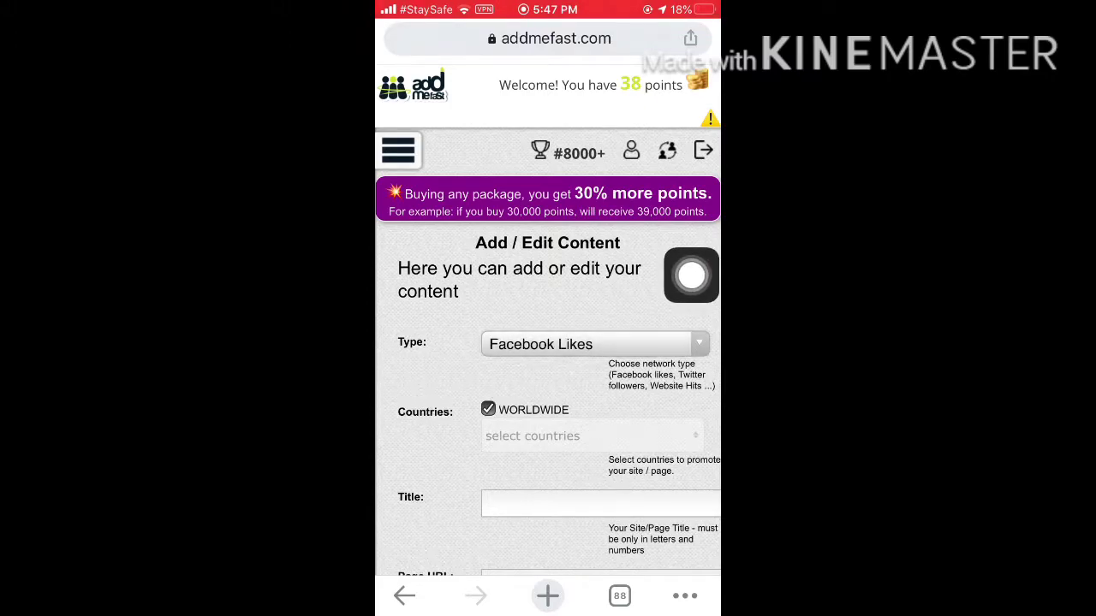
click(594, 343)
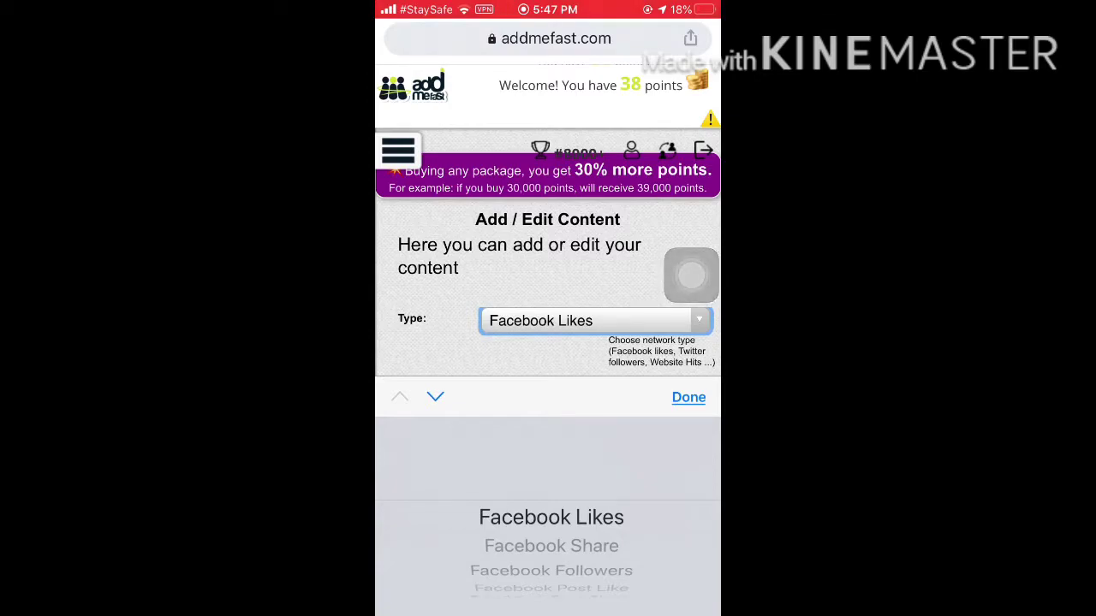
scroll(551, 522, down, 1)
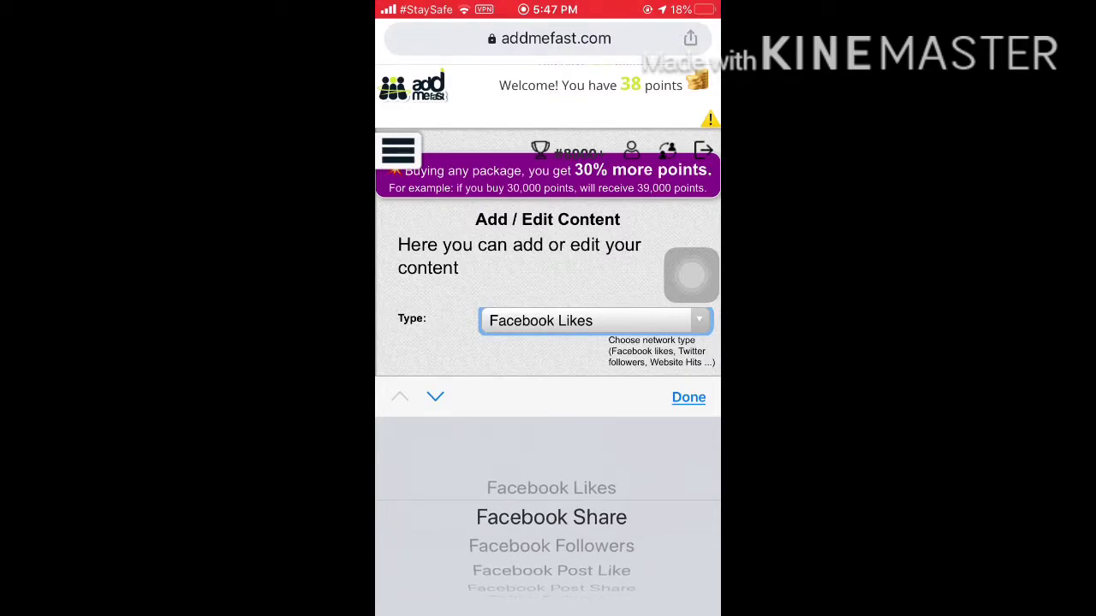
scroll(551, 514, down, 2)
scroll(552, 514, down, 1)
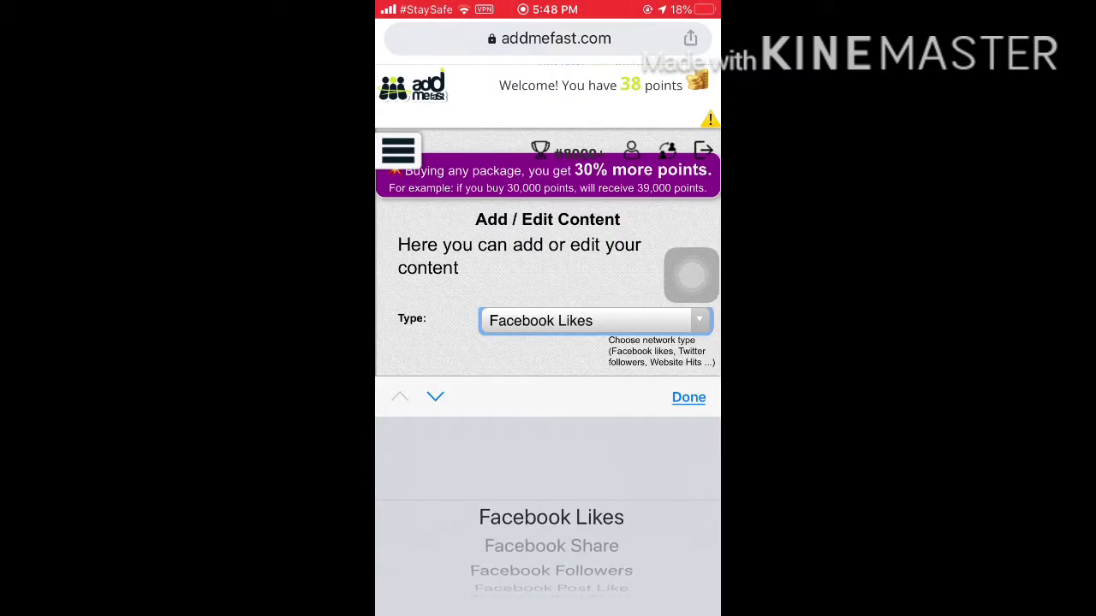
Keep Facebook Likes as the type, check the country list, and restore Worldwide targeting.
click(688, 397)
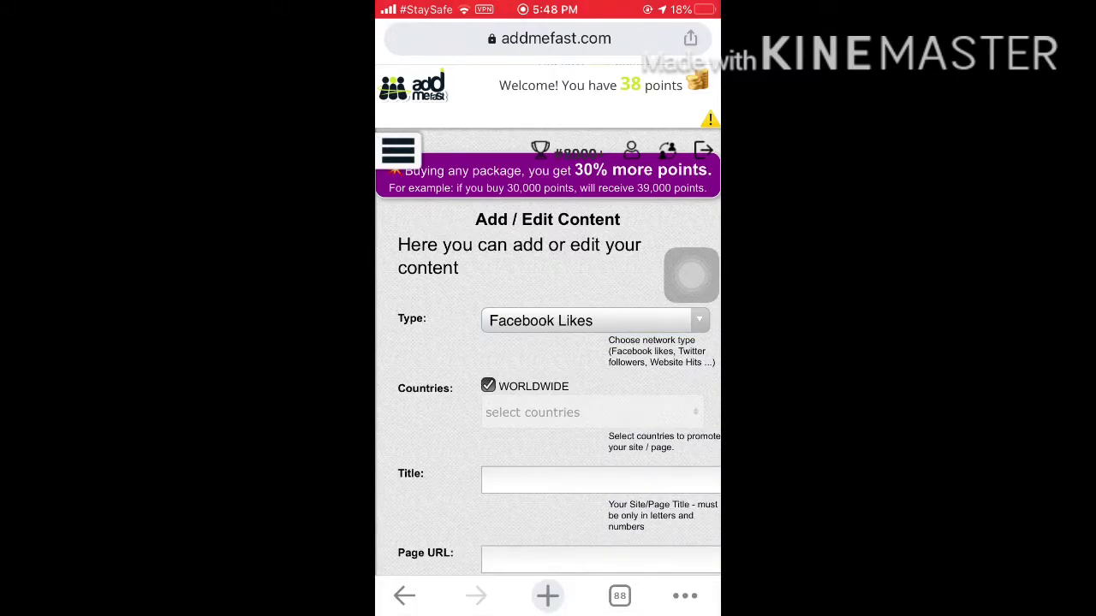
scroll(548, 342, down, 3)
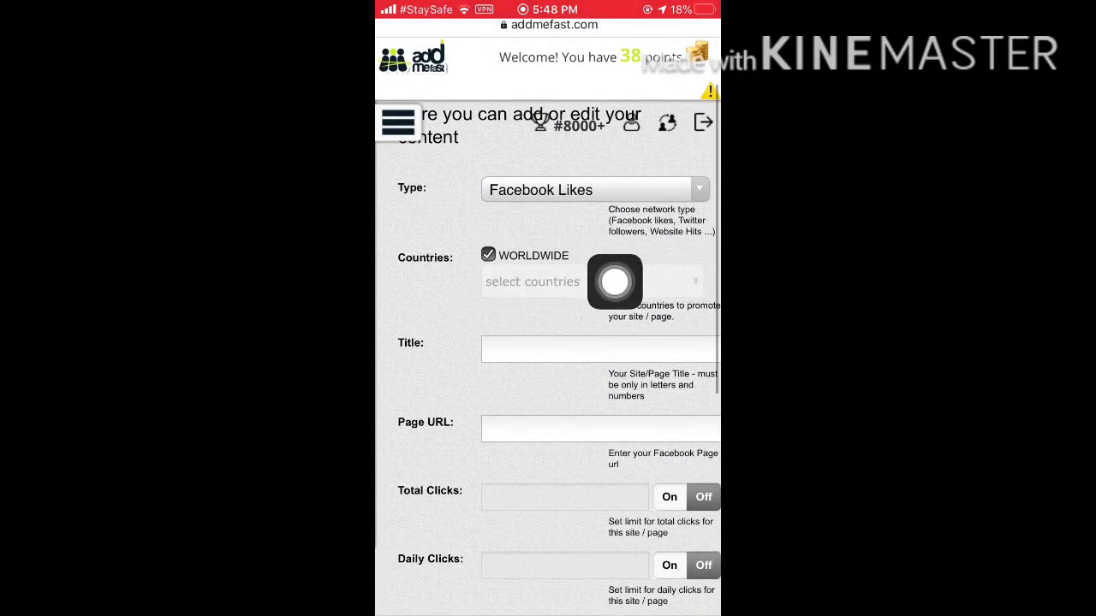
drag(621, 254, 690, 218)
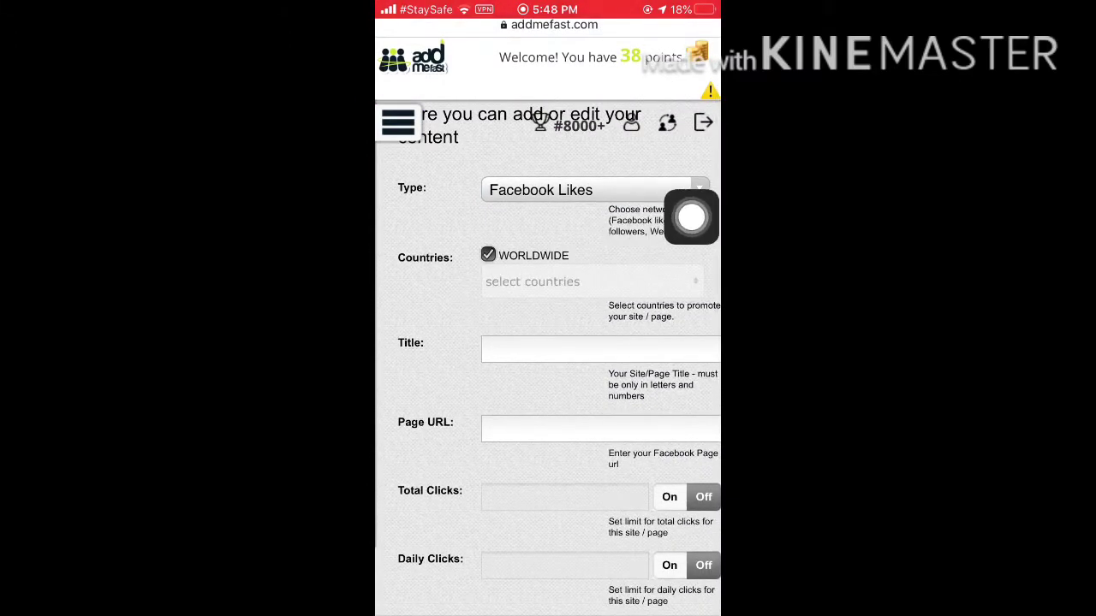
click(488, 255)
click(591, 282)
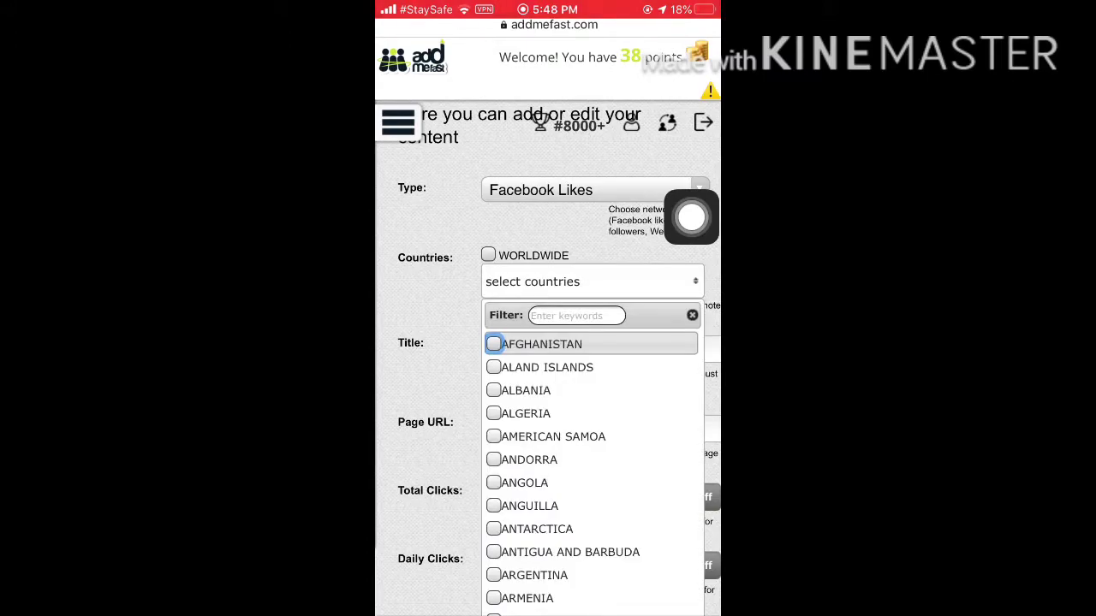
scroll(591, 471, down, 5)
scroll(591, 471, up, 5)
click(488, 255)
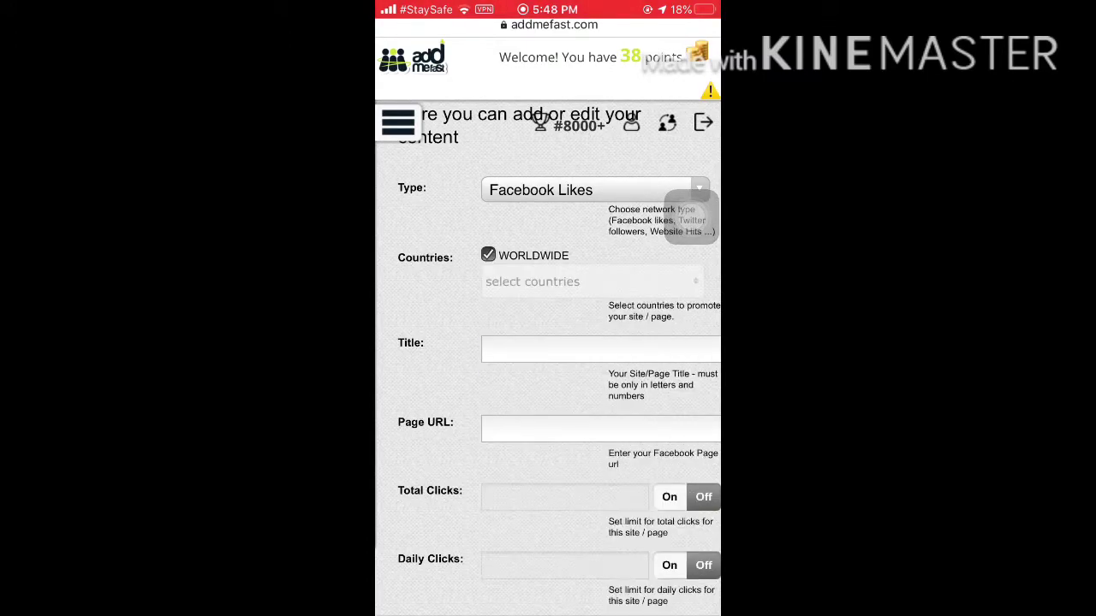
scroll(556, 342, down, 3)
drag(690, 216, 617, 335)
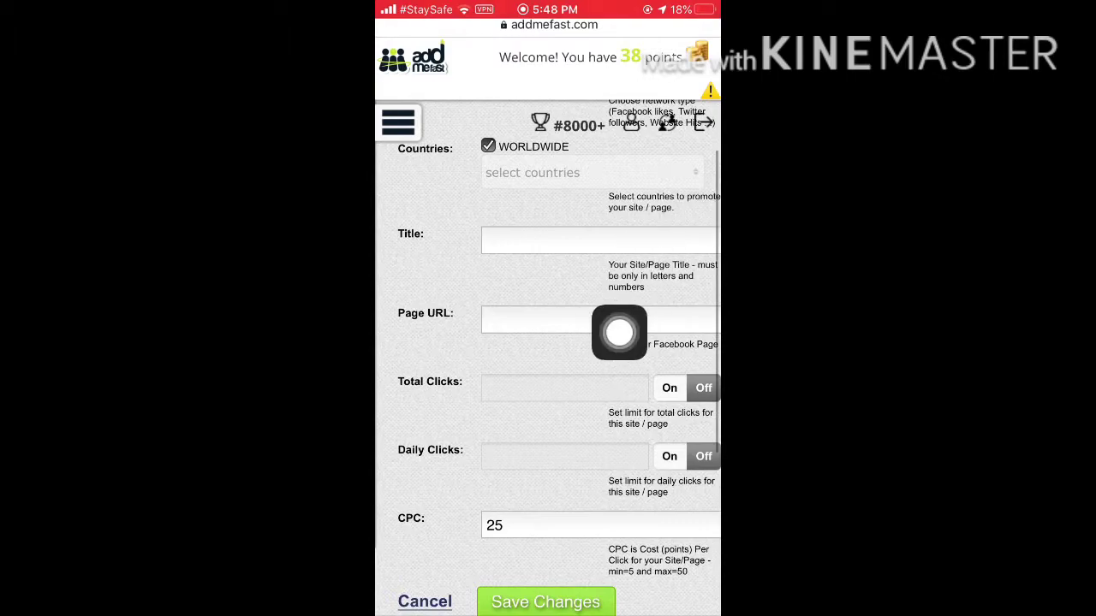
drag(690, 332, 693, 325)
scroll(548, 342, up, 5)
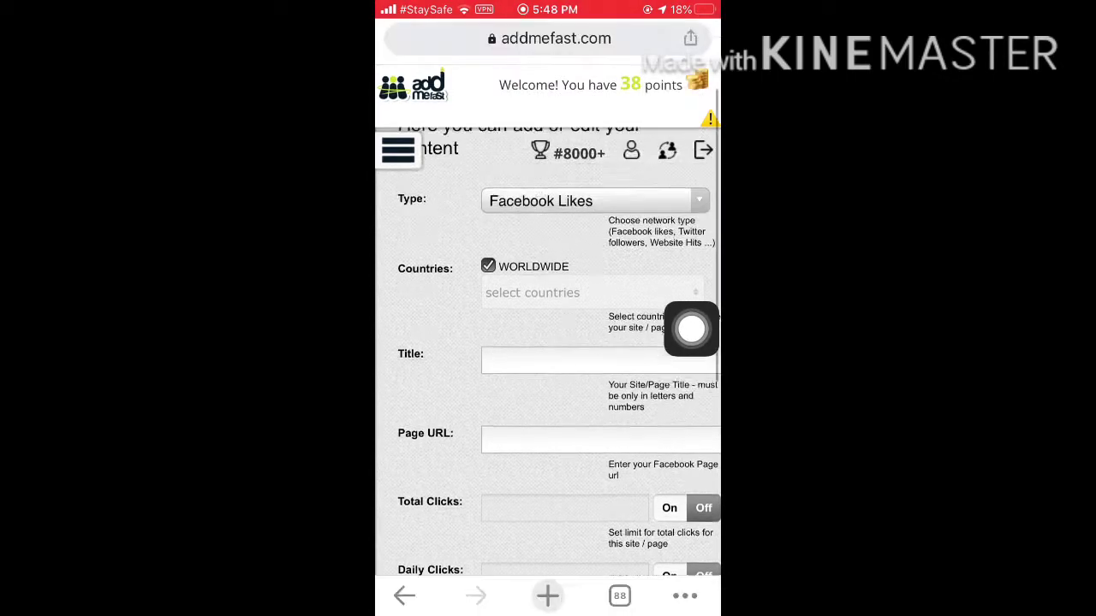
scroll(548, 342, down, 3)
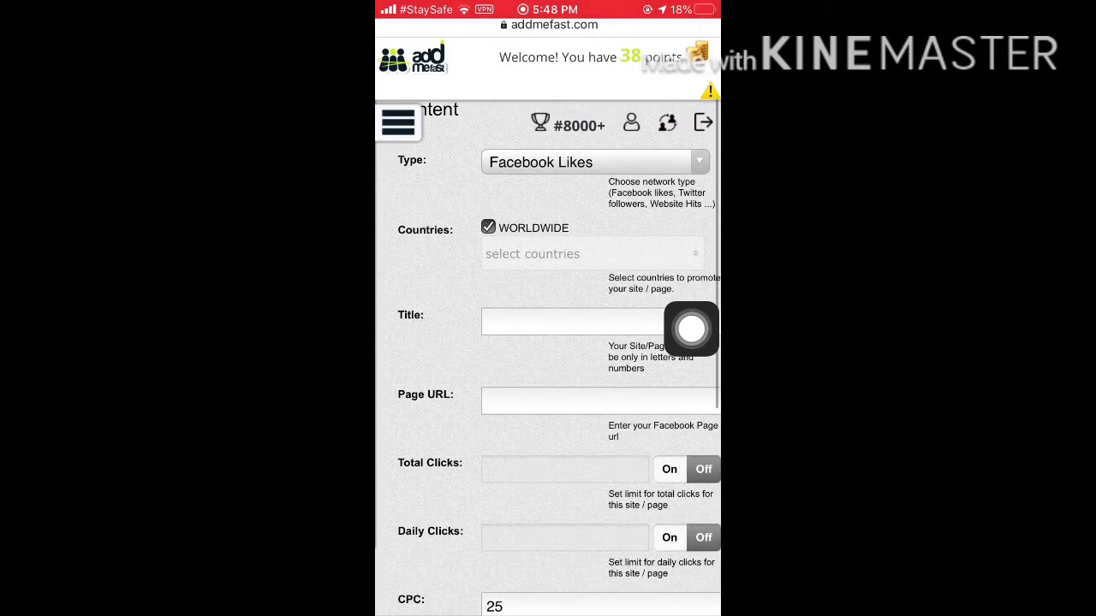
Enter 'Like my post' as the promotion title.
click(570, 322)
text(Like)
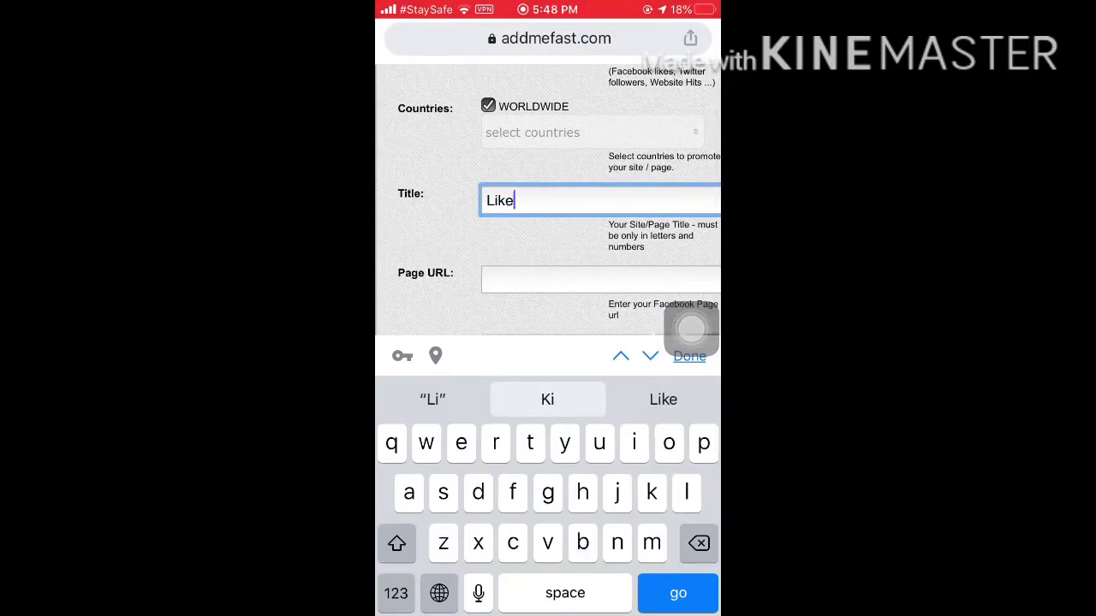
text( my )
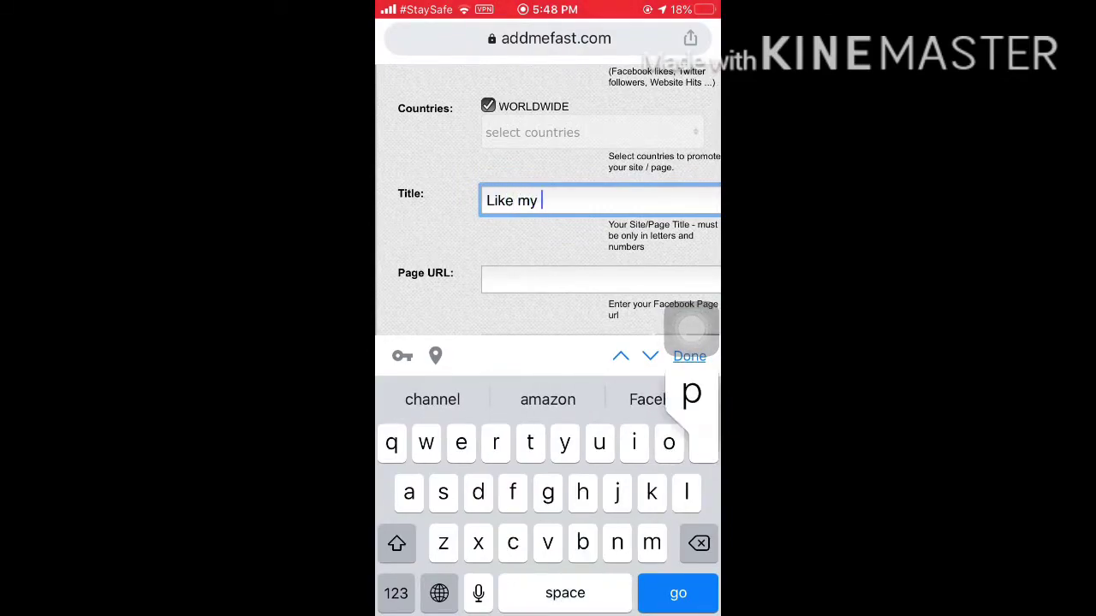
text(post)
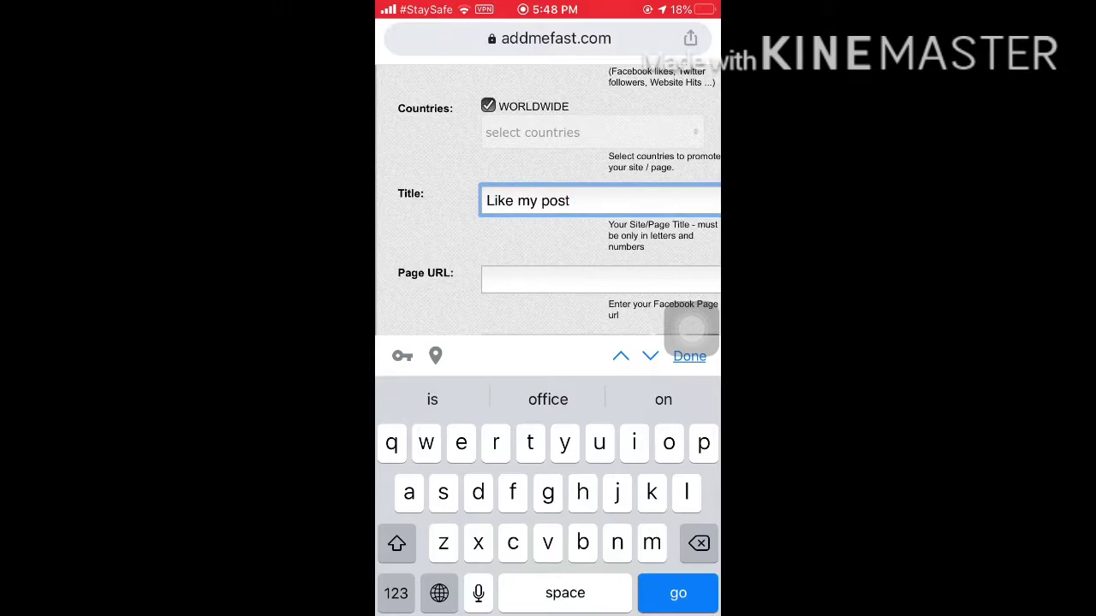
drag(691, 328, 694, 253)
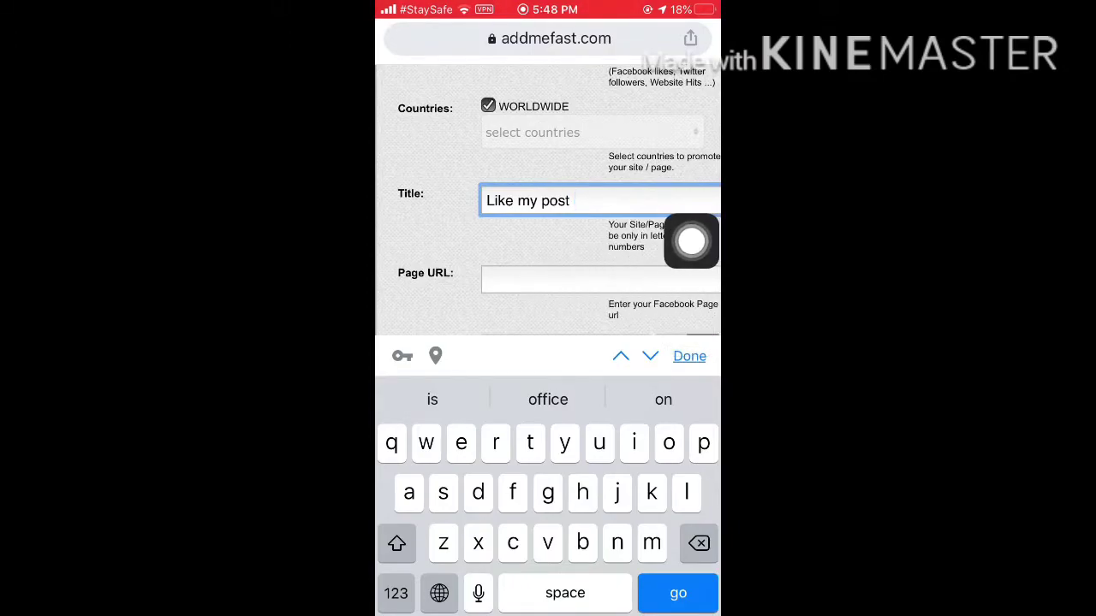
click(689, 356)
mouse_move(691, 240)
mouse_down()
mouse_move(568, 272)
mouse_move(691, 245)
mouse_up()
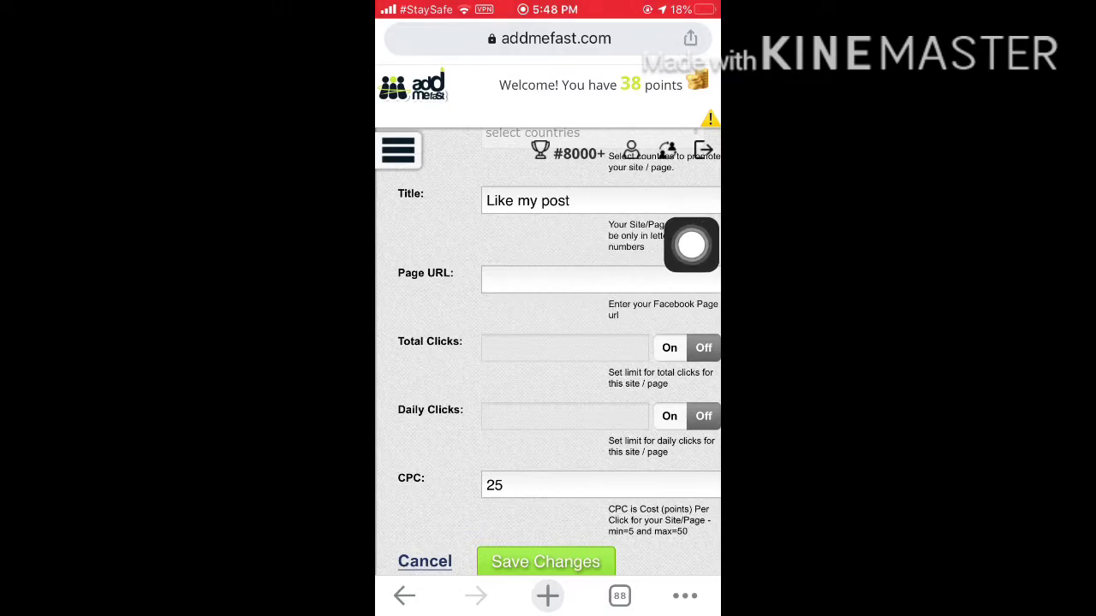
drag(691, 245, 631, 276)
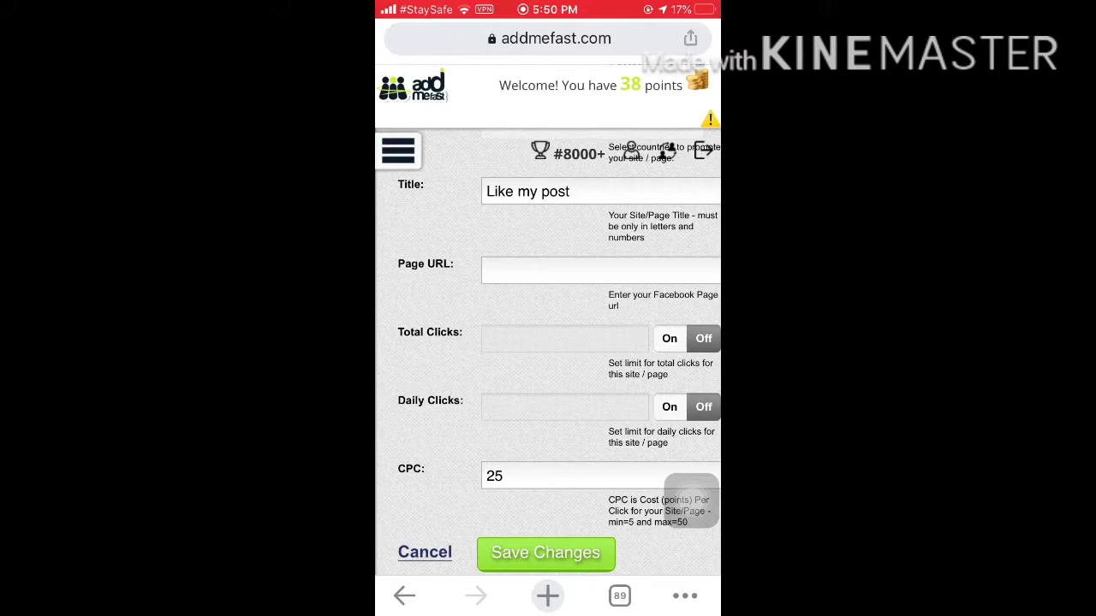
drag(691, 501, 635, 385)
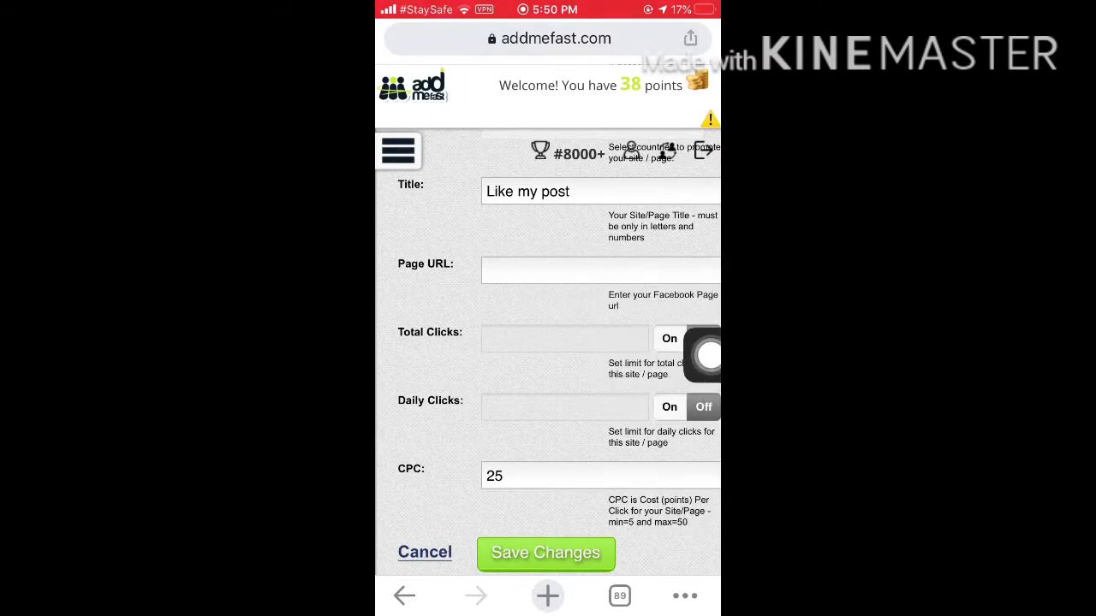
Turn on the Total Clicks limit and change it to 100.
click(670, 338)
click(565, 339)
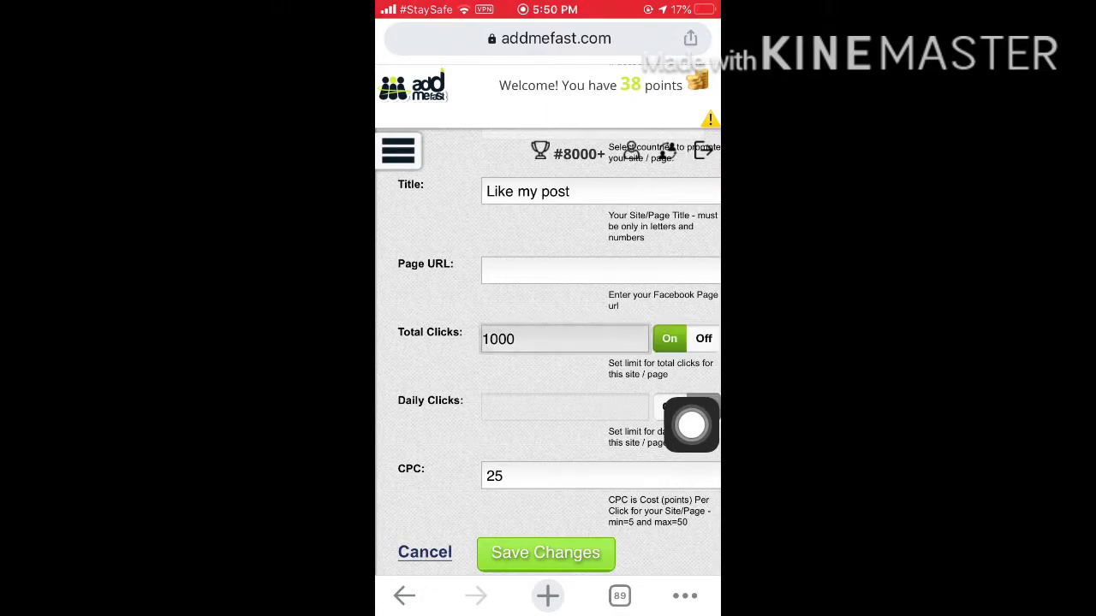
key(BackSpace)
key(BackSpace)
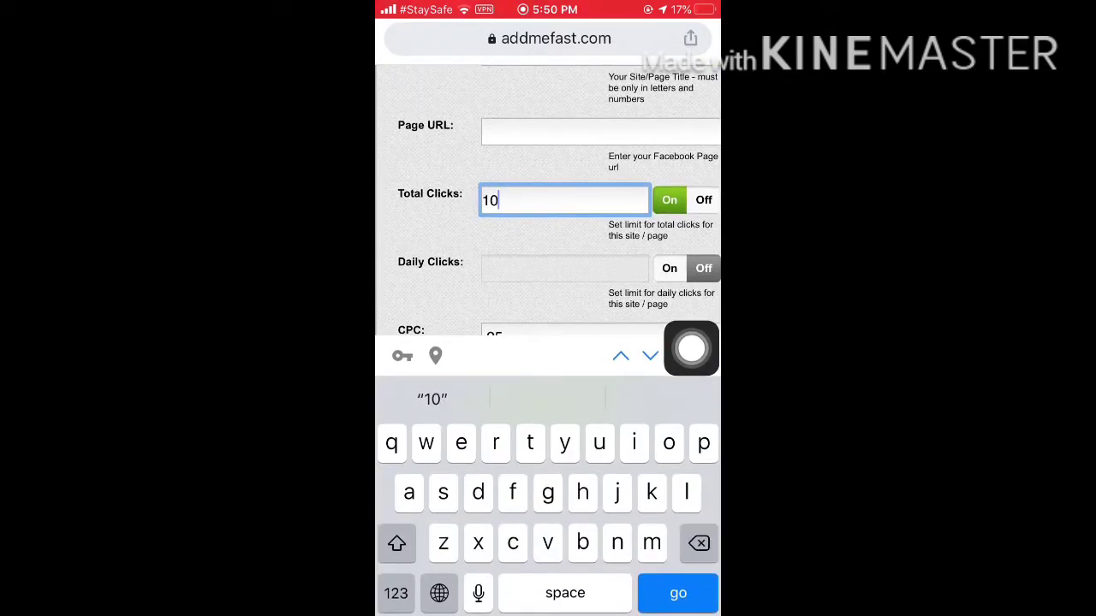
click(395, 593)
text(0)
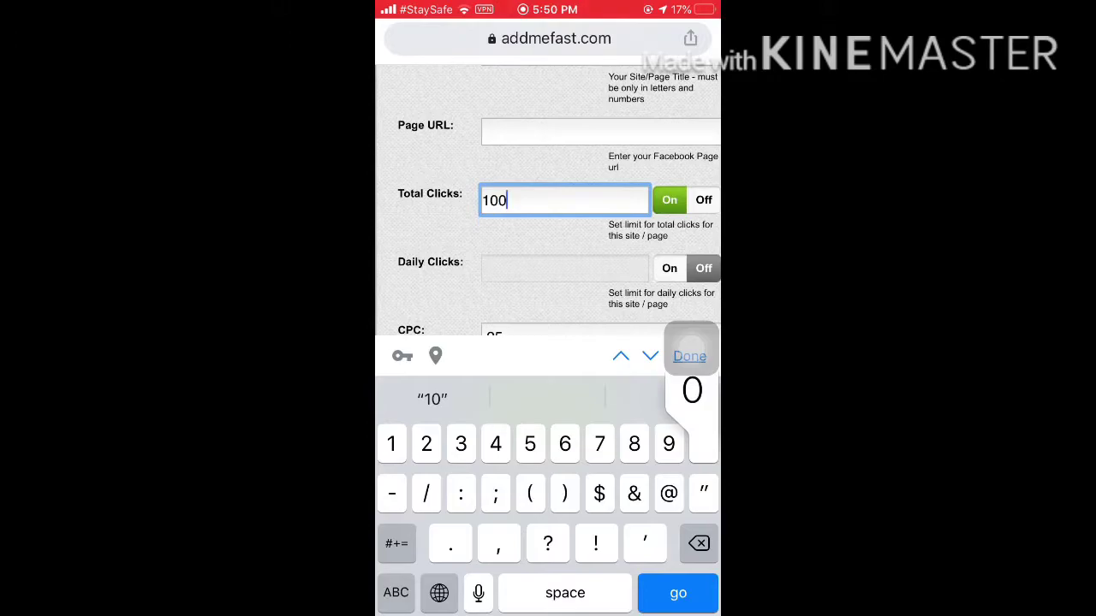
text(0)
click(690, 356)
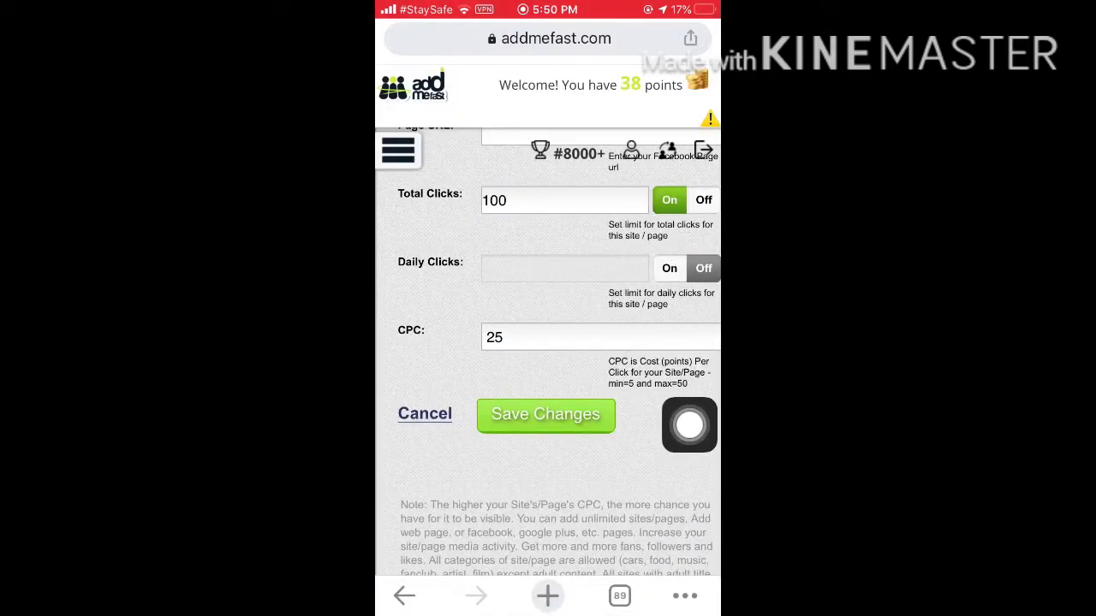
Keep CPC at 25 and save the promotion, landing on the My Sites list.
click(599, 337)
mouse_move(691, 349)
mouse_down()
mouse_move(648, 289)
mouse_move(683, 260)
mouse_move(675, 269)
mouse_move(702, 272)
mouse_up()
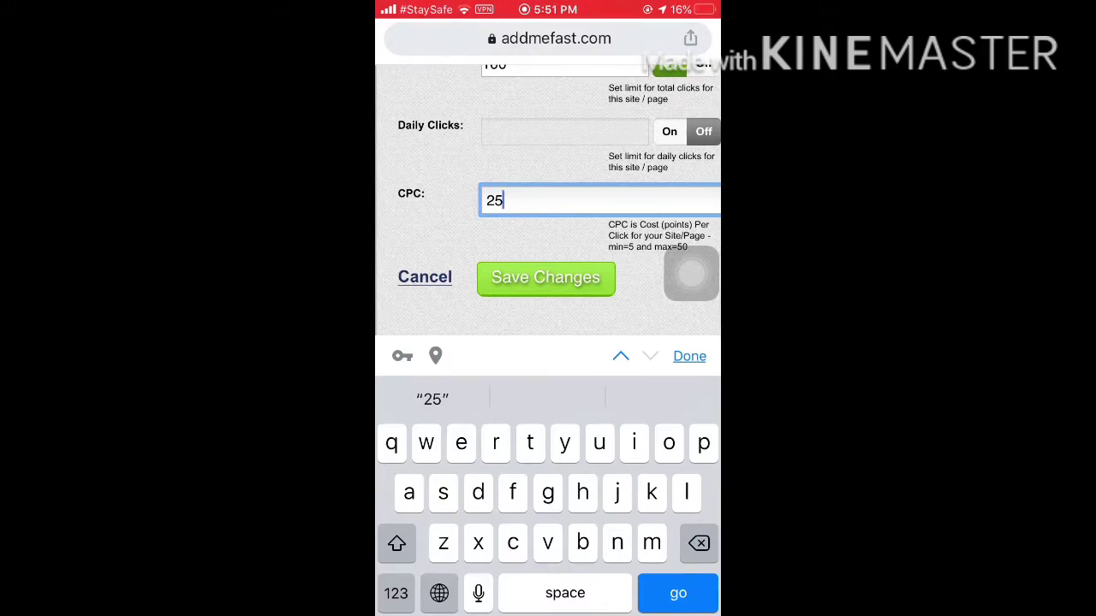
click(689, 356)
mouse_move(691, 274)
mouse_down()
mouse_move(621, 249)
mouse_move(609, 343)
mouse_up()
scroll(548, 343, up, 10)
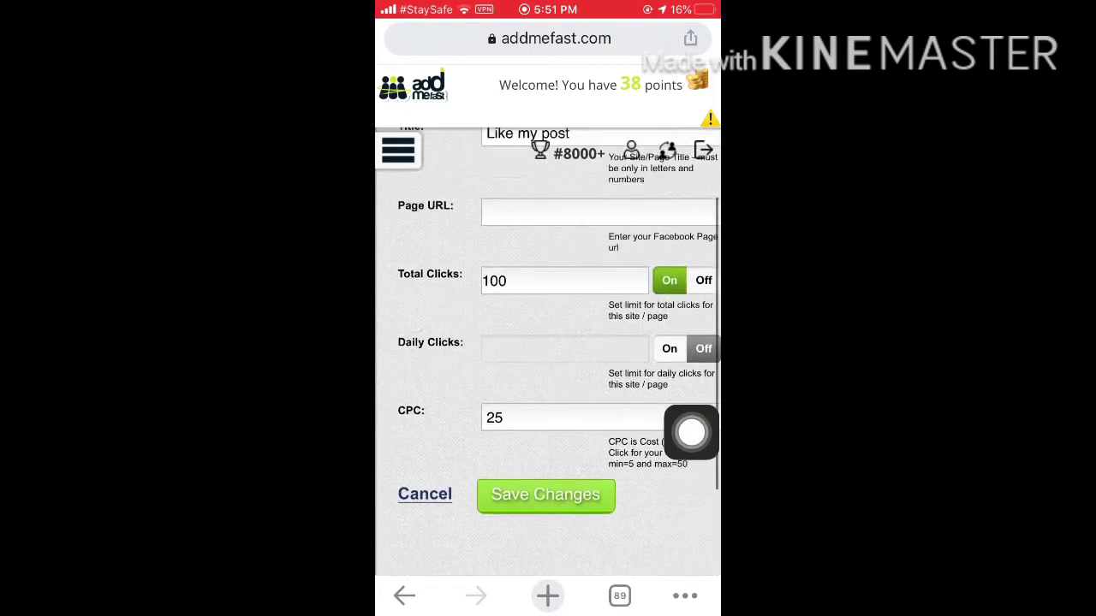
scroll(548, 342, down, 10)
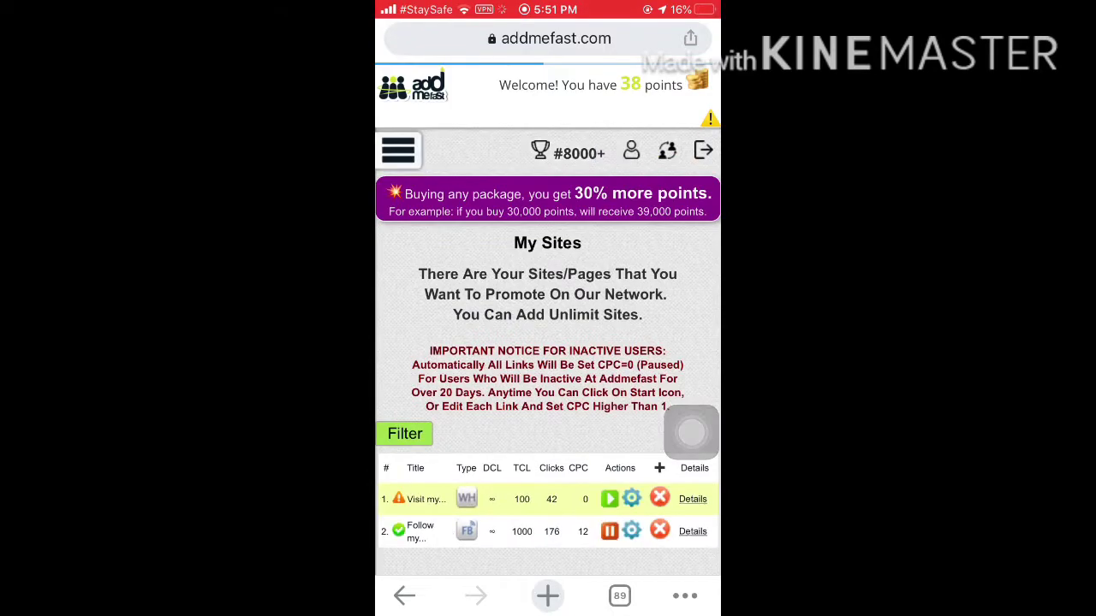
click(398, 151)
mouse_move(691, 432)
mouse_down()
mouse_move(595, 338)
mouse_move(677, 369)
mouse_up()
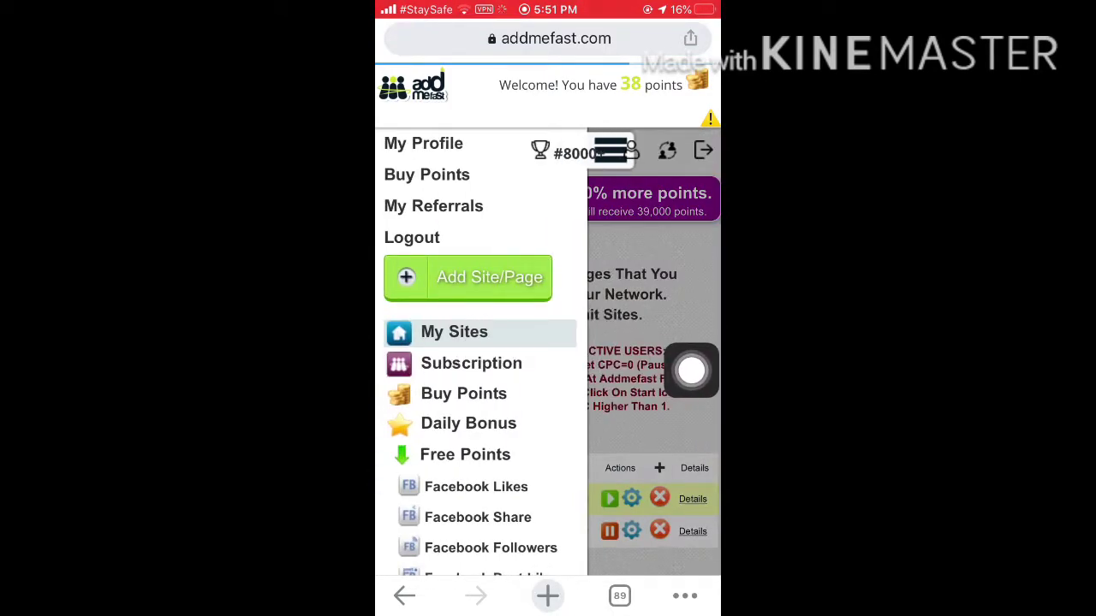
click(454, 332)
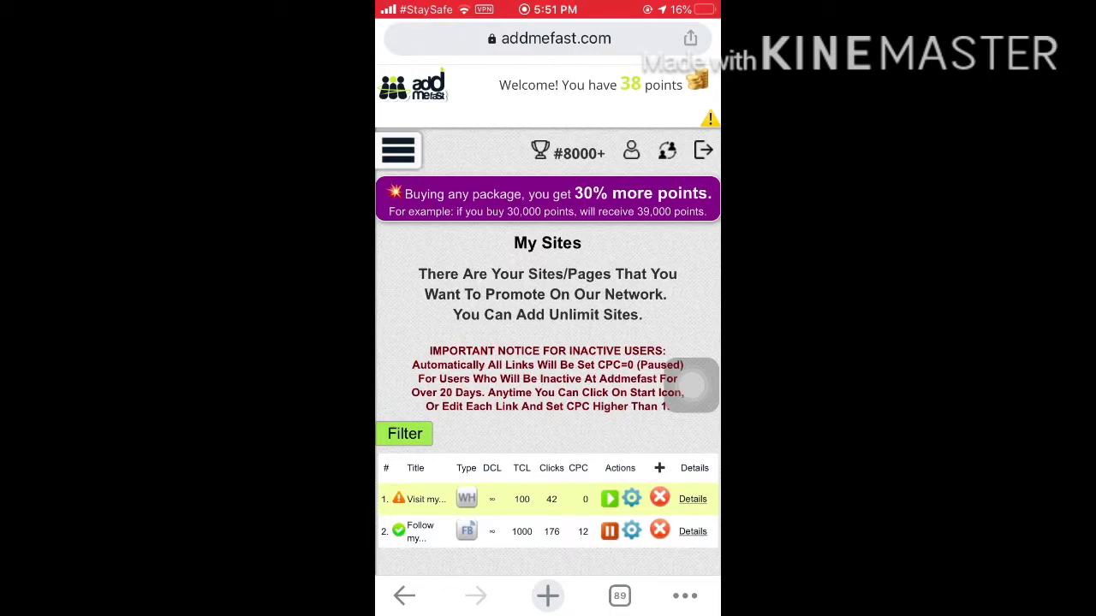
Go to the Daily Bonus page, which shows no clicks today and 100 needed.
click(398, 151)
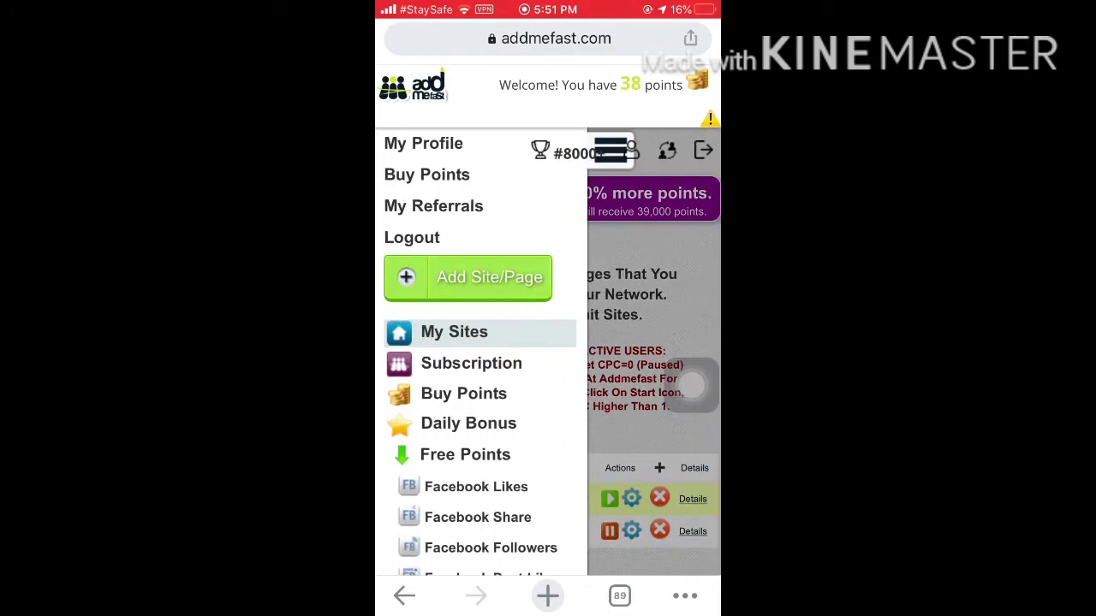
scroll(479, 360, down, 3)
mouse_move(692, 385)
mouse_down()
mouse_move(487, 274)
mouse_move(472, 337)
mouse_move(404, 340)
mouse_up()
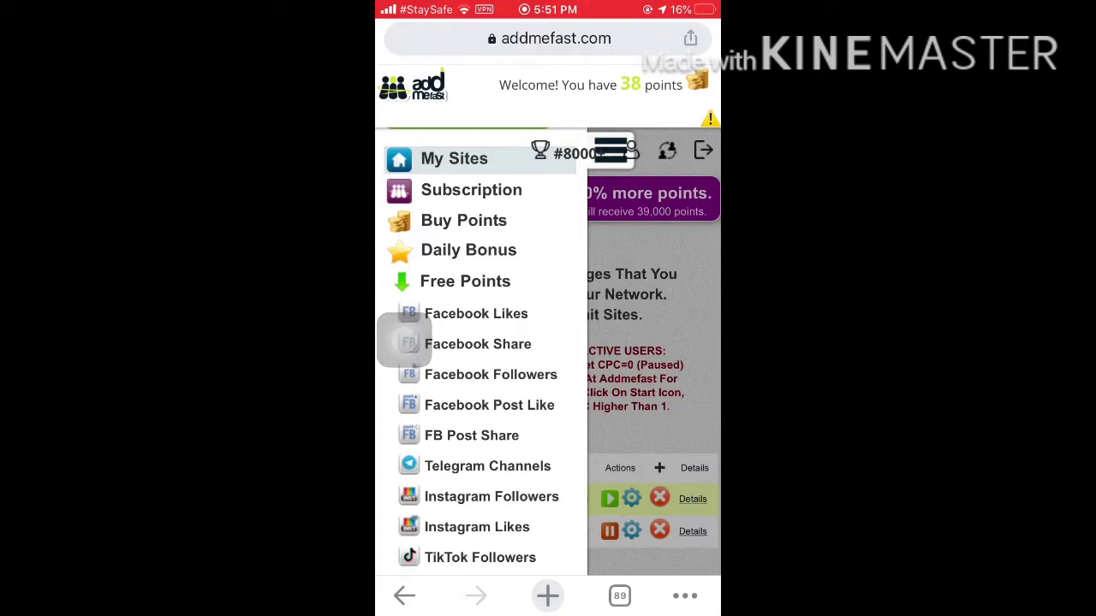
mouse_move(404, 339)
mouse_down()
mouse_move(540, 266)
mouse_move(691, 286)
mouse_move(421, 453)
mouse_move(433, 499)
mouse_move(692, 491)
mouse_up()
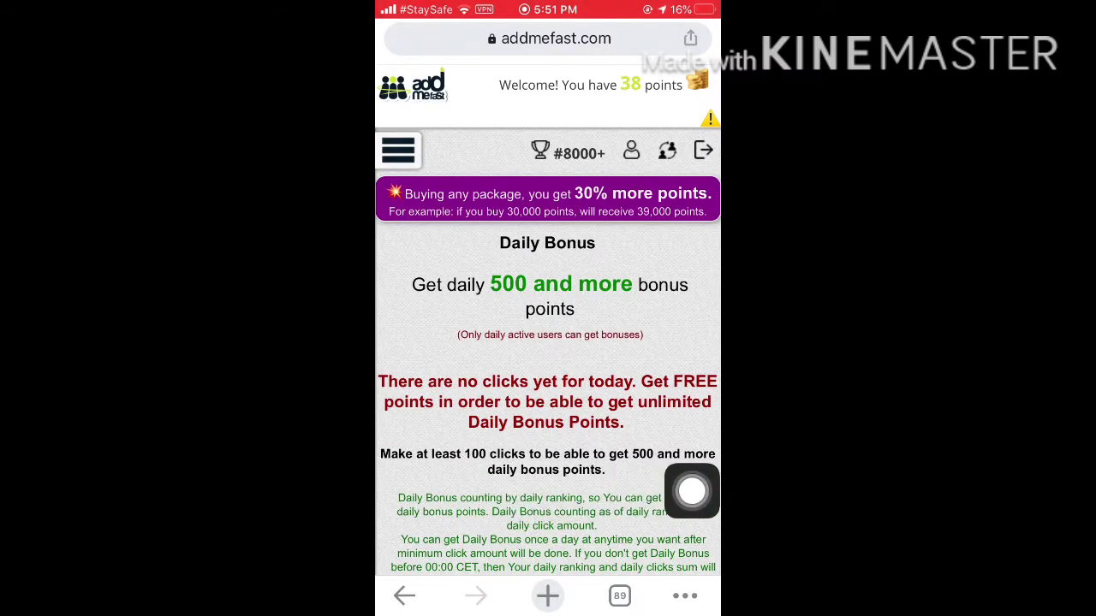
Reopen the site menu and scroll down to the Free Points categories.
click(398, 150)
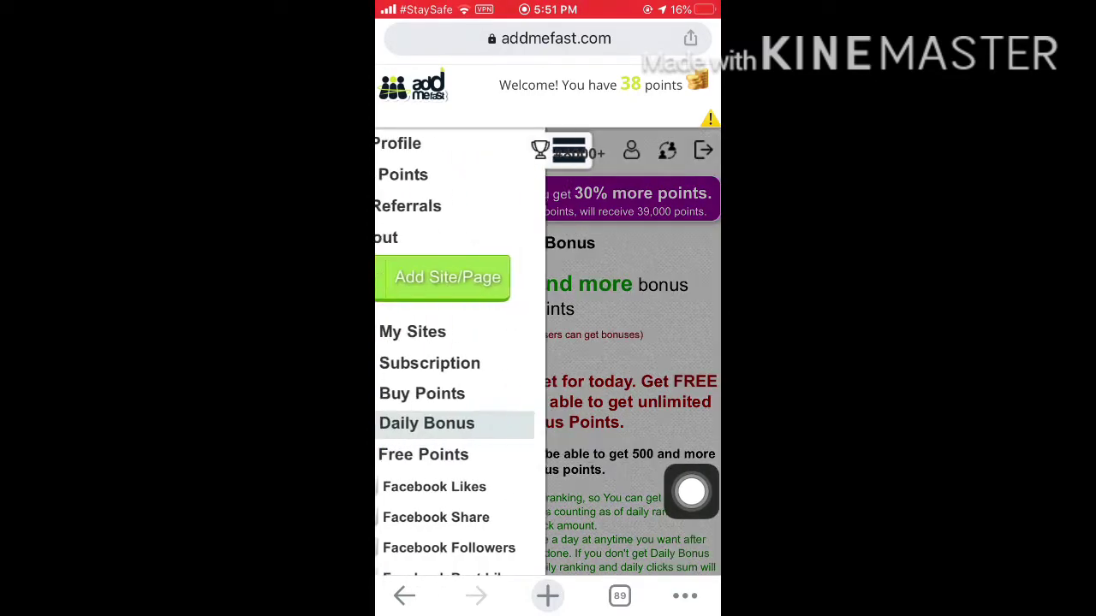
mouse_move(691, 492)
mouse_down()
mouse_move(489, 453)
mouse_move(519, 485)
mouse_move(692, 464)
mouse_move(504, 220)
mouse_move(552, 340)
mouse_move(436, 491)
mouse_move(485, 259)
mouse_move(447, 485)
mouse_move(692, 345)
mouse_up()
scroll(480, 359, down, 3)
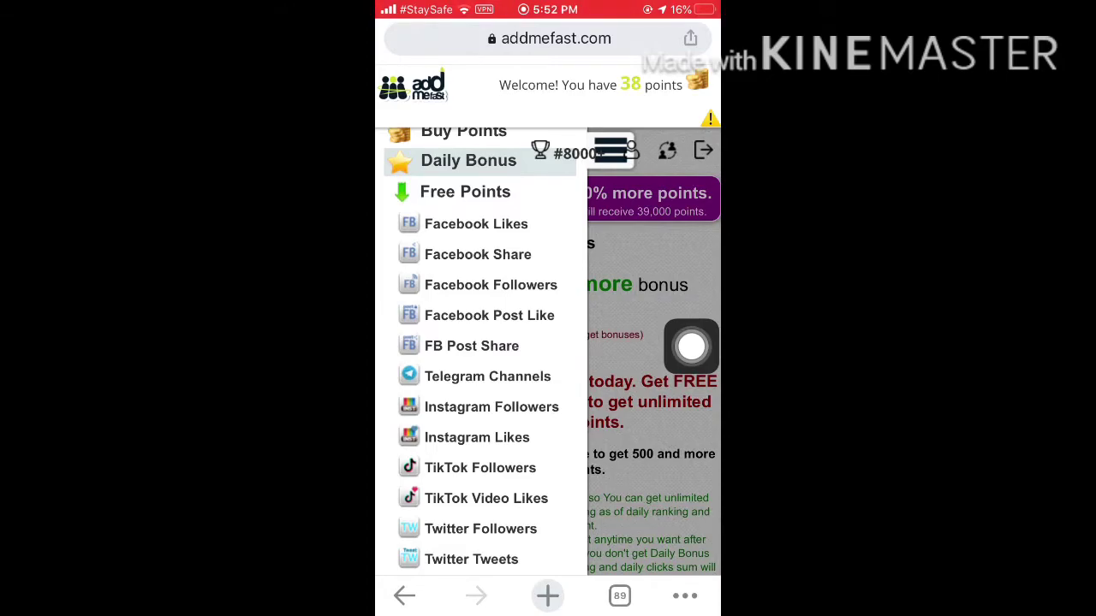
Start the Facebook Likes earning task under Free Points.
click(476, 223)
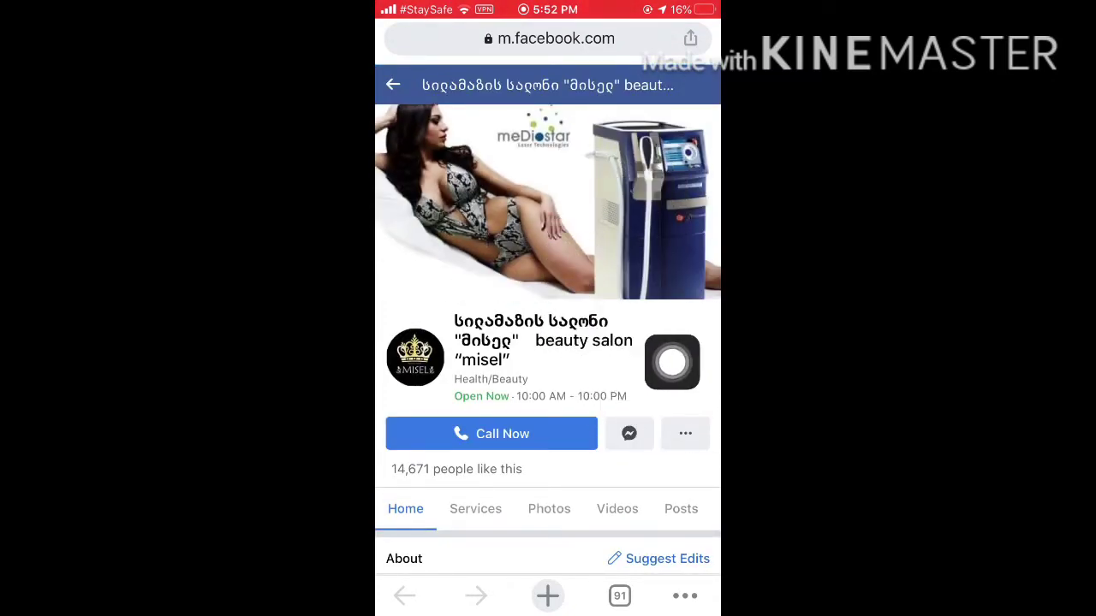
Like the misel beauty salon Facebook page.
drag(691, 364, 691, 463)
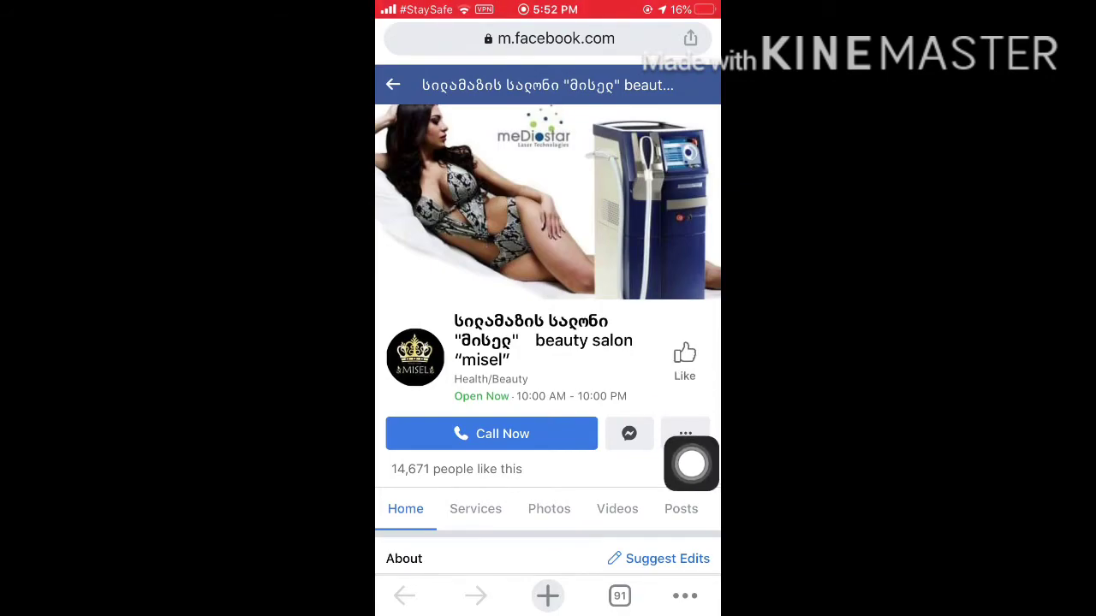
click(685, 359)
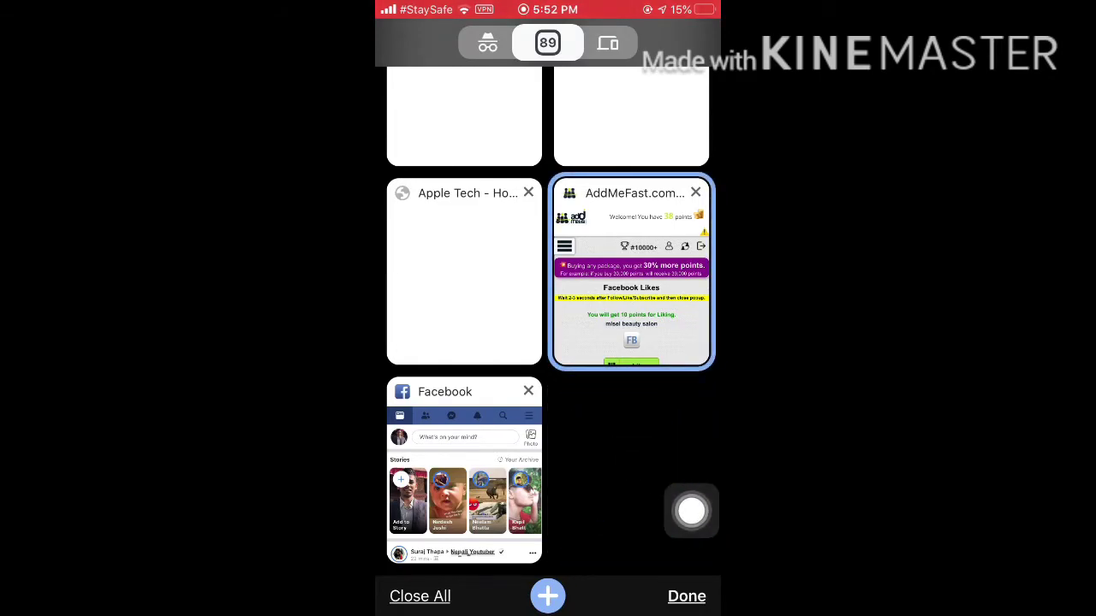
Return to the AddMeFast tab showing 48 points, then go to My Profile.
click(630, 273)
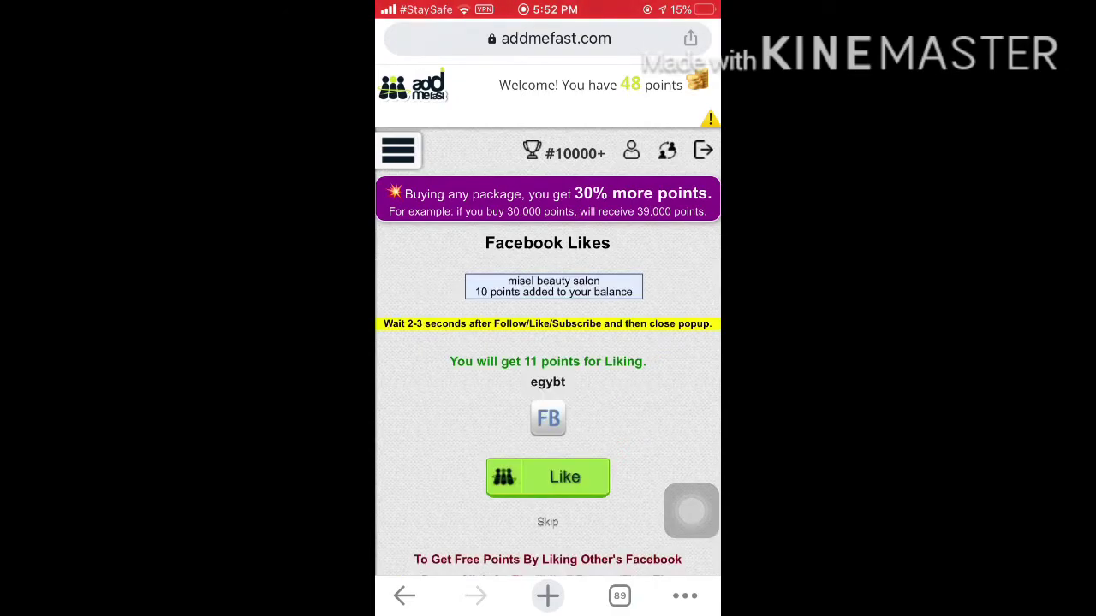
mouse_move(691, 511)
mouse_down()
mouse_move(582, 399)
mouse_move(487, 333)
mouse_move(617, 326)
mouse_move(673, 169)
mouse_move(638, 103)
mouse_move(689, 83)
mouse_move(690, 311)
mouse_move(519, 257)
mouse_move(484, 506)
mouse_move(405, 520)
mouse_up()
click(398, 151)
scroll(479, 343, down, 2)
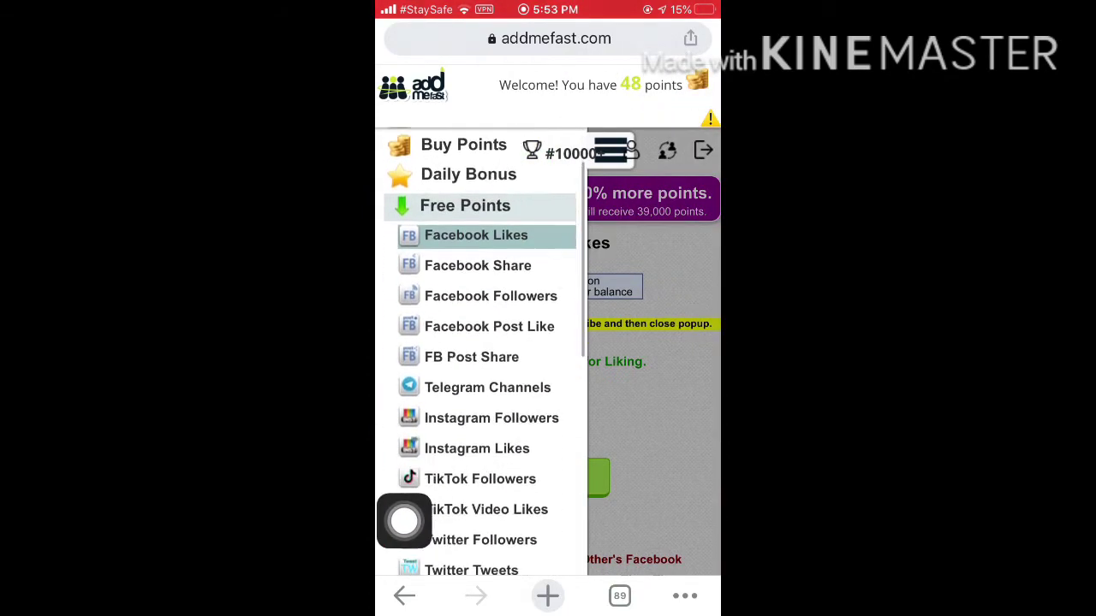
scroll(480, 351, down, 3)
scroll(480, 351, down, 8)
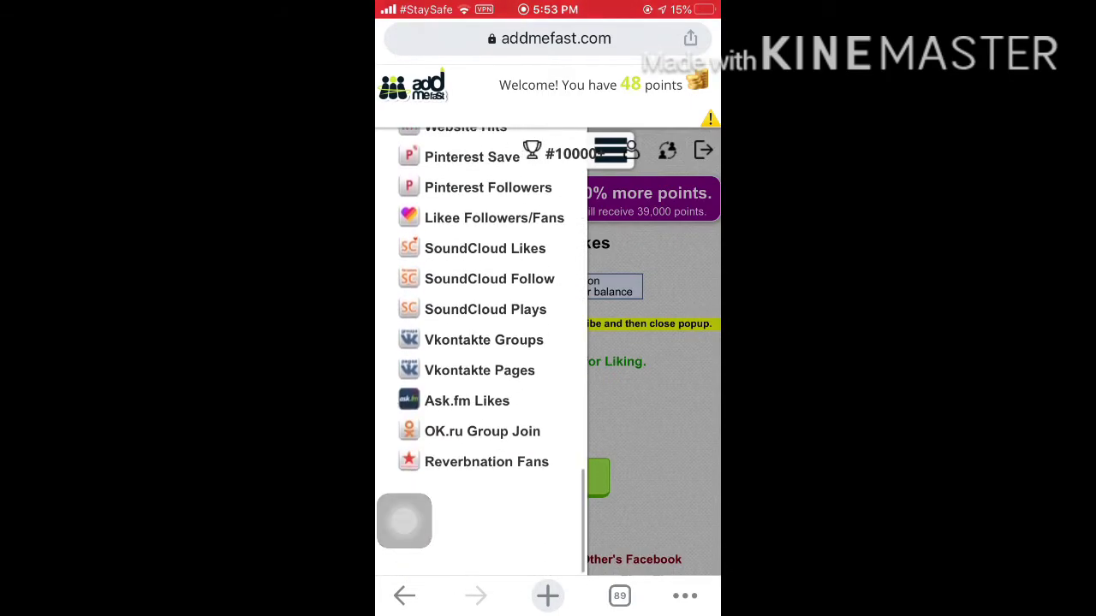
scroll(479, 351, up, 10)
drag(404, 521, 685, 308)
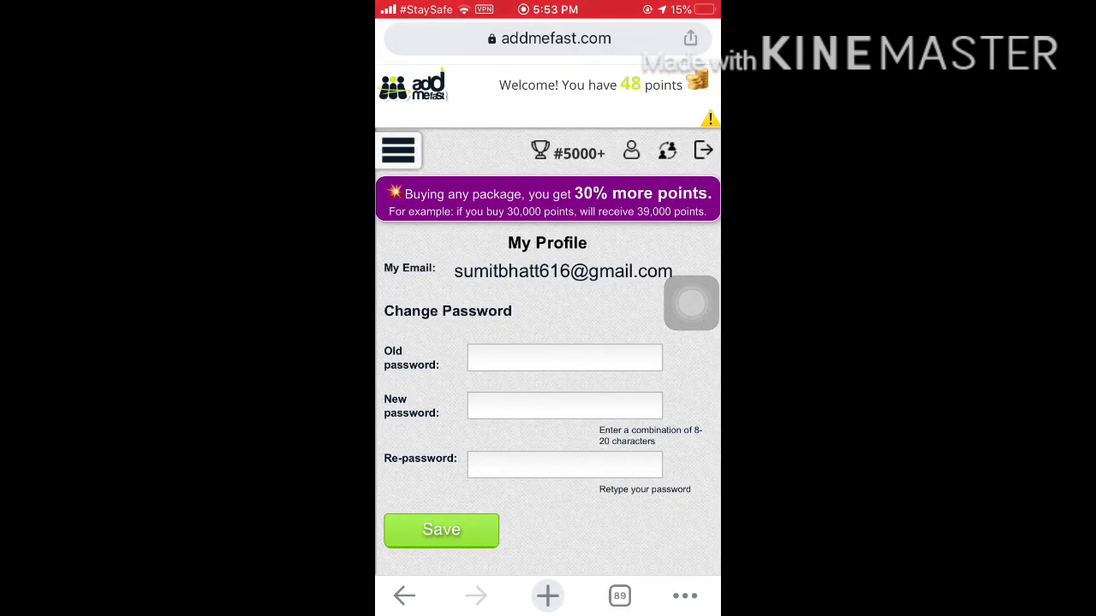
Exit Safari to the iPhone Home Screen's app grid.
key(super)
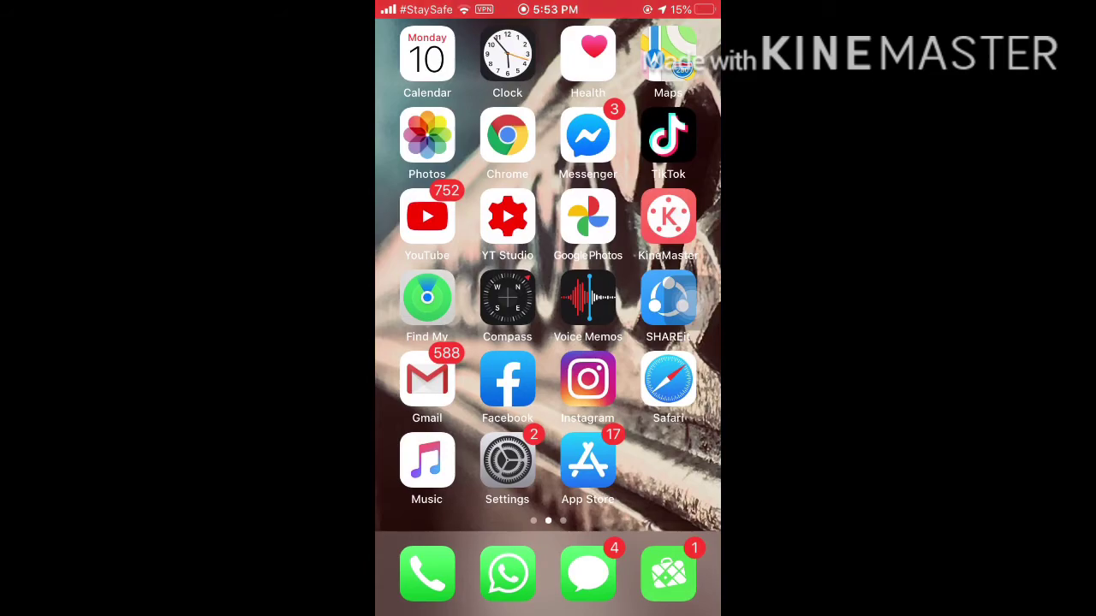
drag(669, 300, 691, 442)
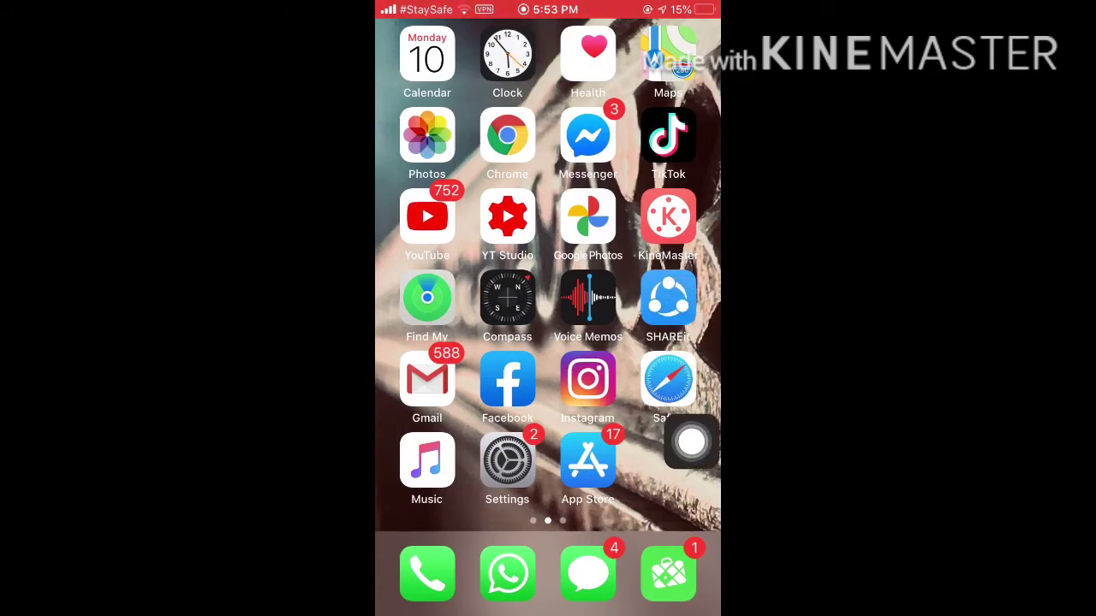
drag(691, 442, 691, 475)
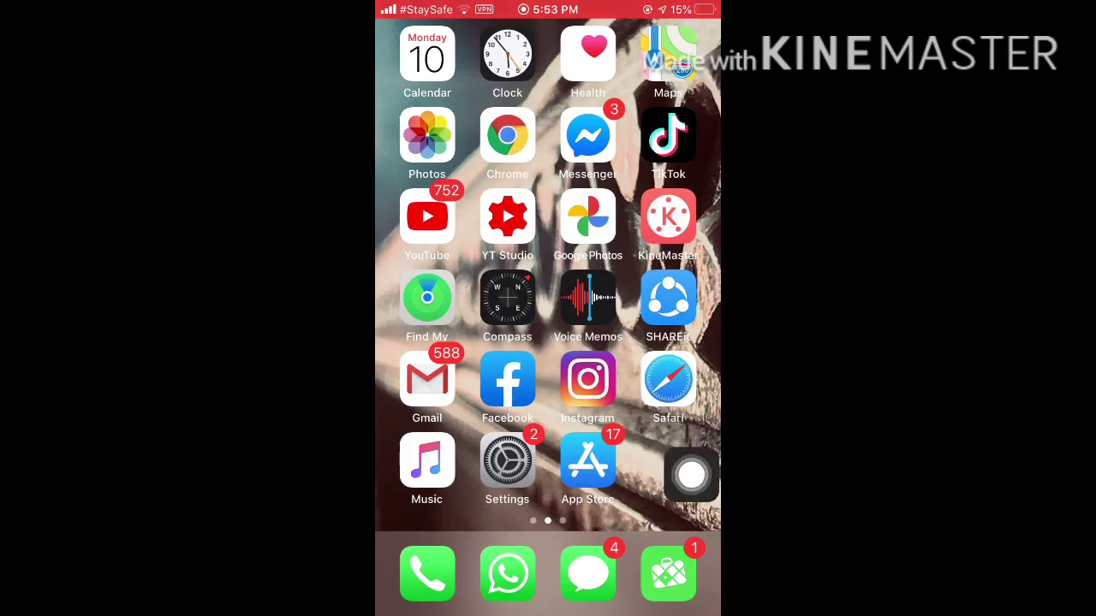